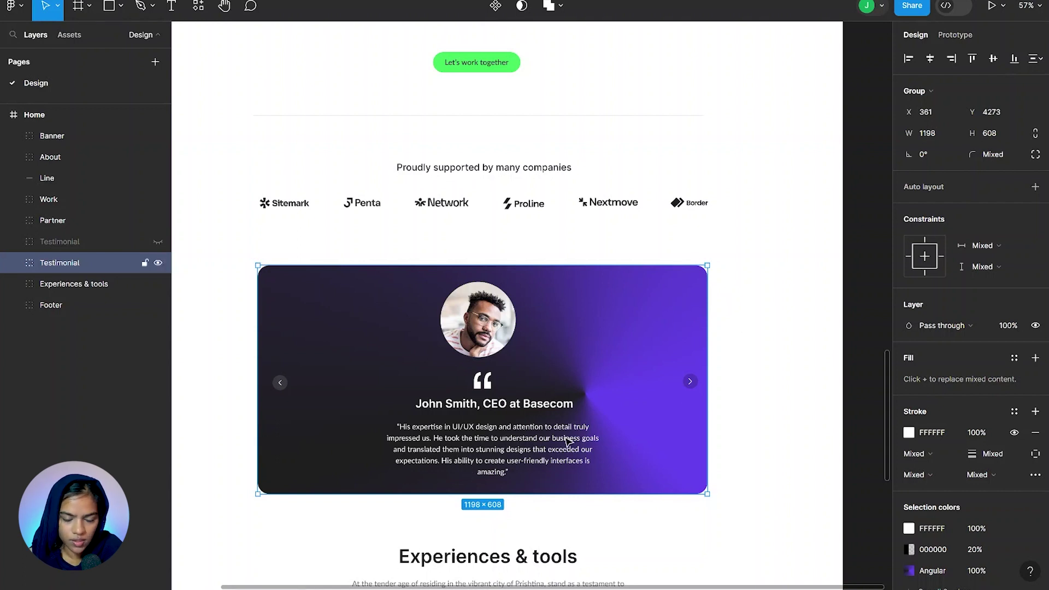
Check the testimonial card design, switch to Framer and draw a 1280 × 579 frame directly below the partner logos section
scroll(465, 353, up, 2)
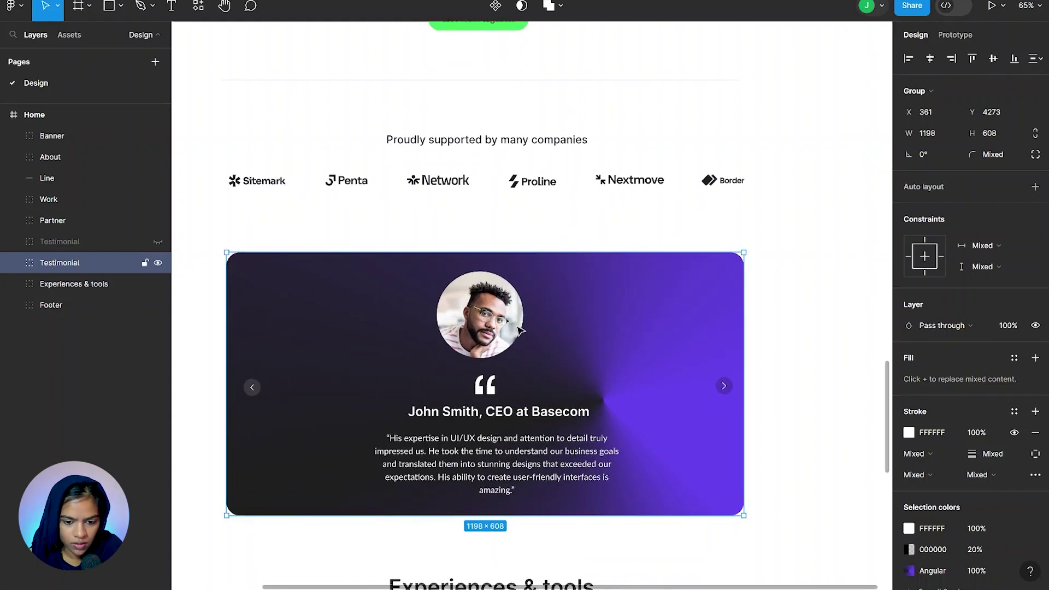
scroll(502, 337, up, 1)
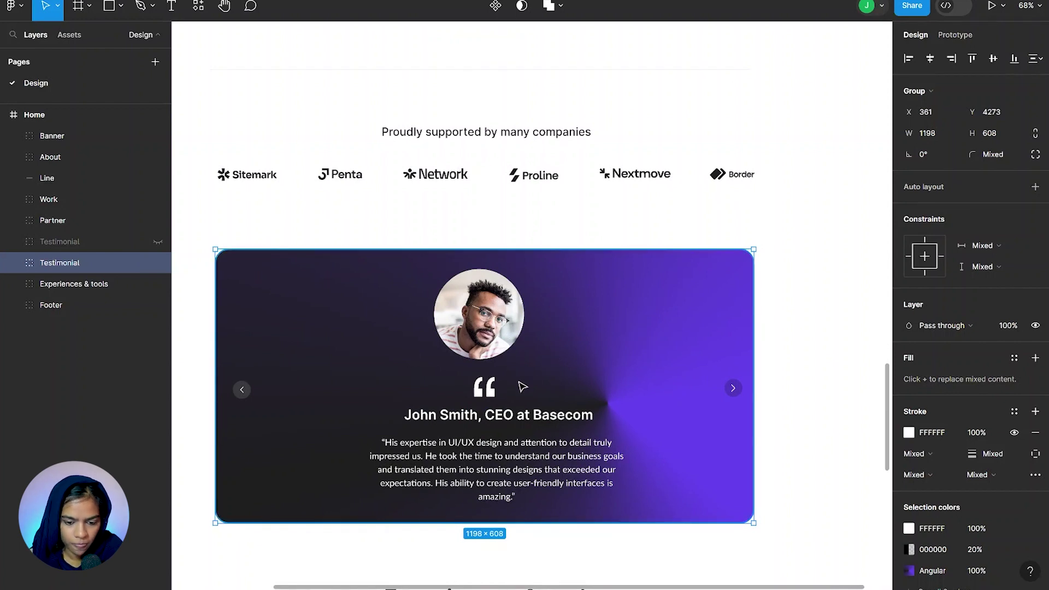
scroll(522, 382, up, 1)
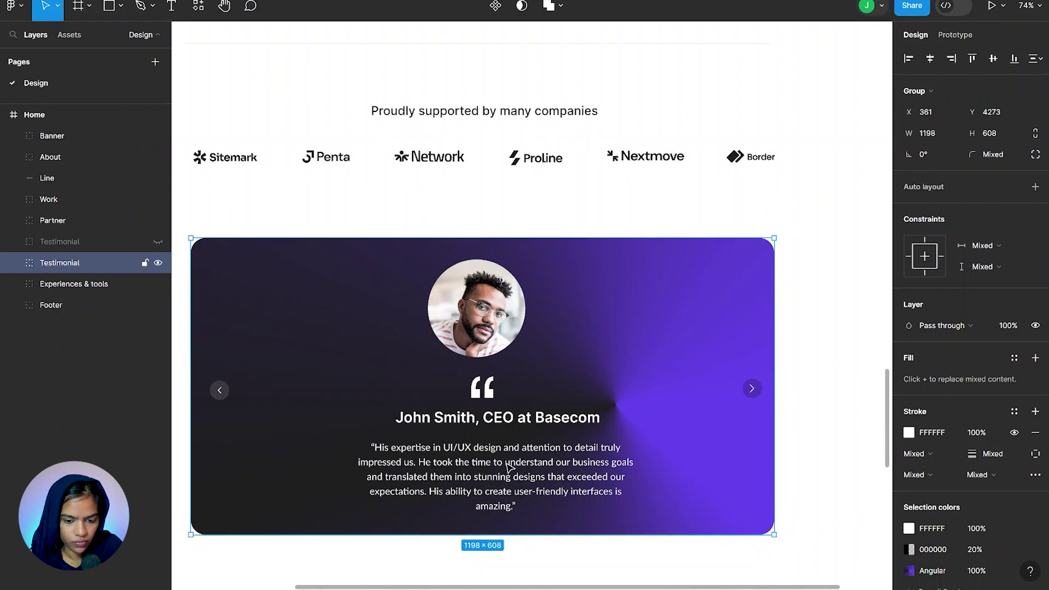
scroll(437, 390, down, 2)
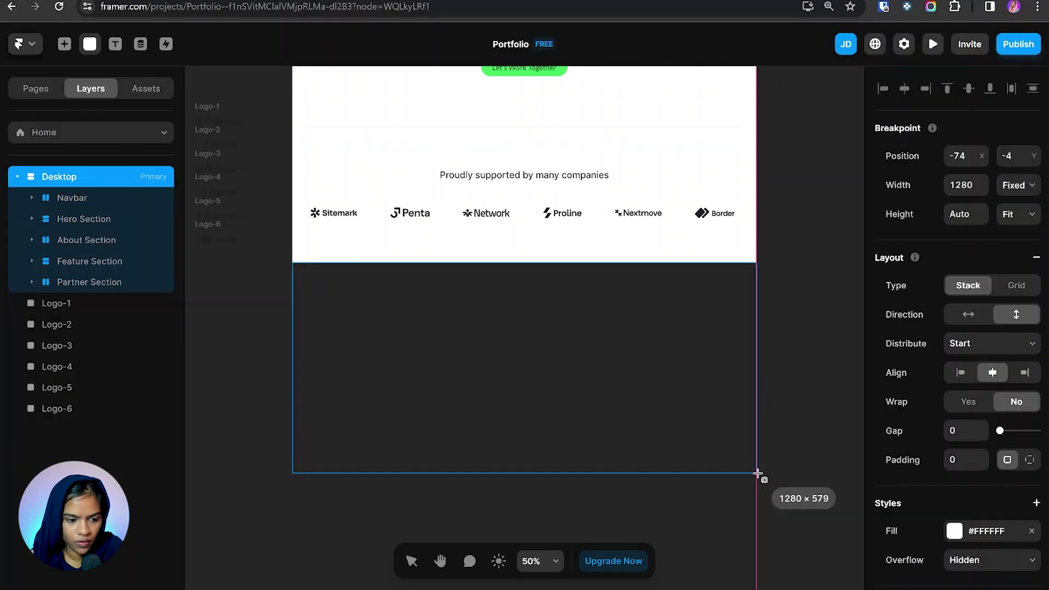
drag(756, 475, 756, 476)
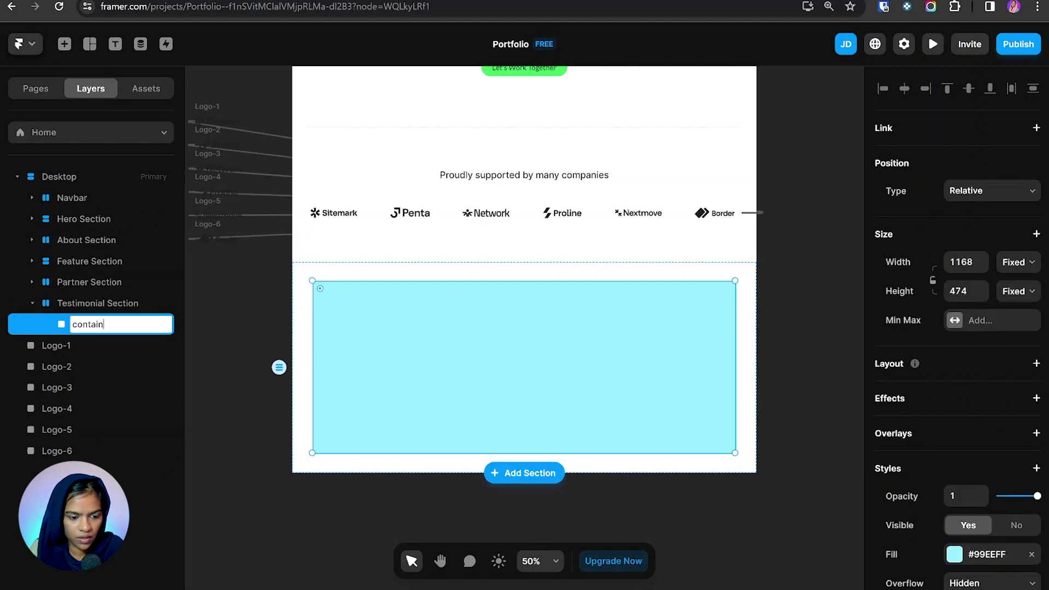
Name the frame inside the Testimonial Section "container" and limit its maximum width to 1200
text(er)
key(Return)
click(978, 321)
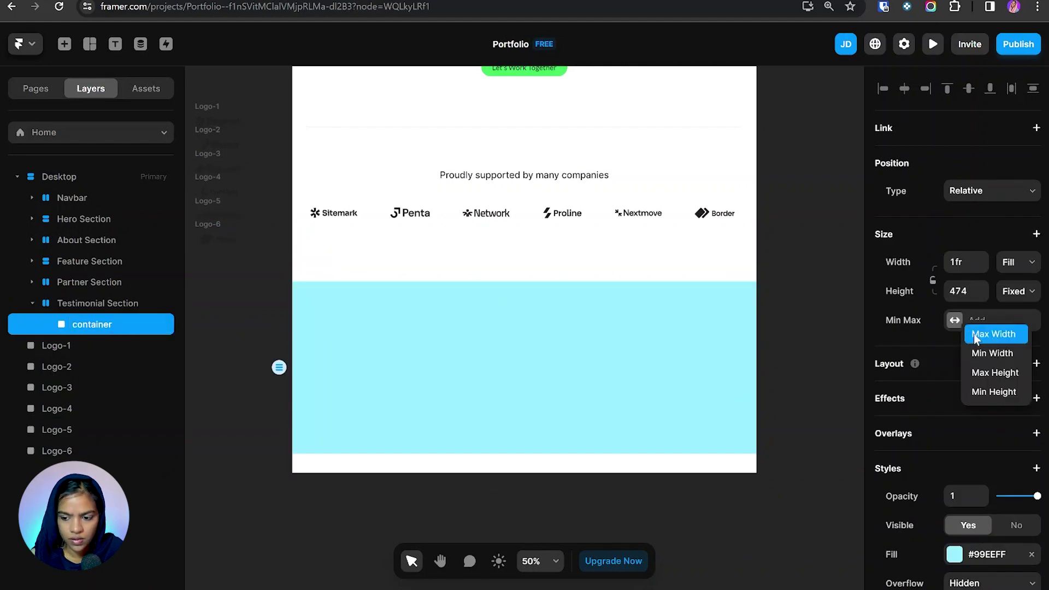
click(977, 335)
text(1200)
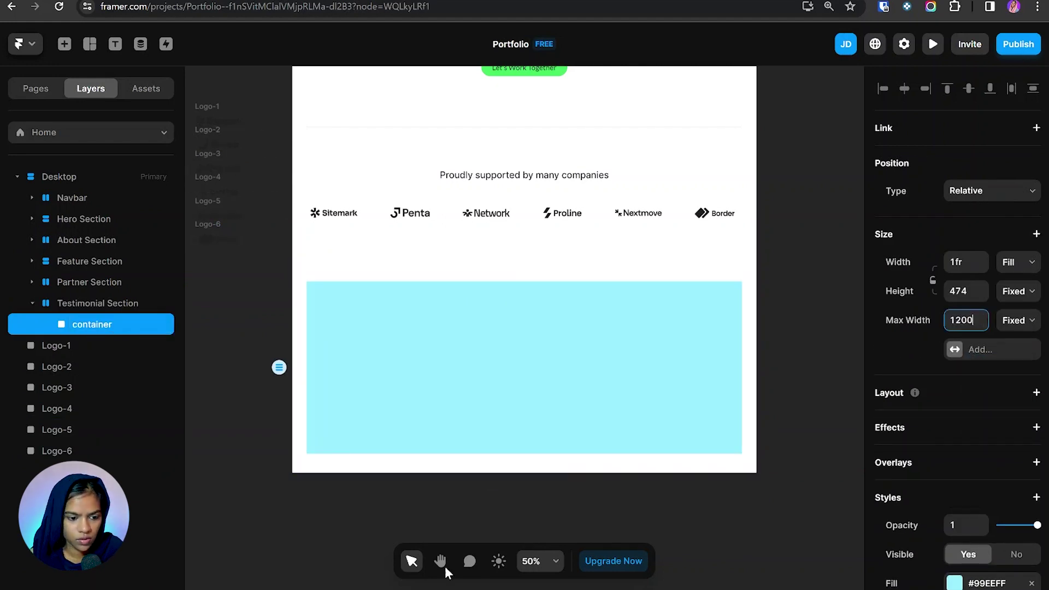
Draw a frame about 1190 × 474 that covers the testimonial container and name it "Slideshow Wrap"
click(89, 44)
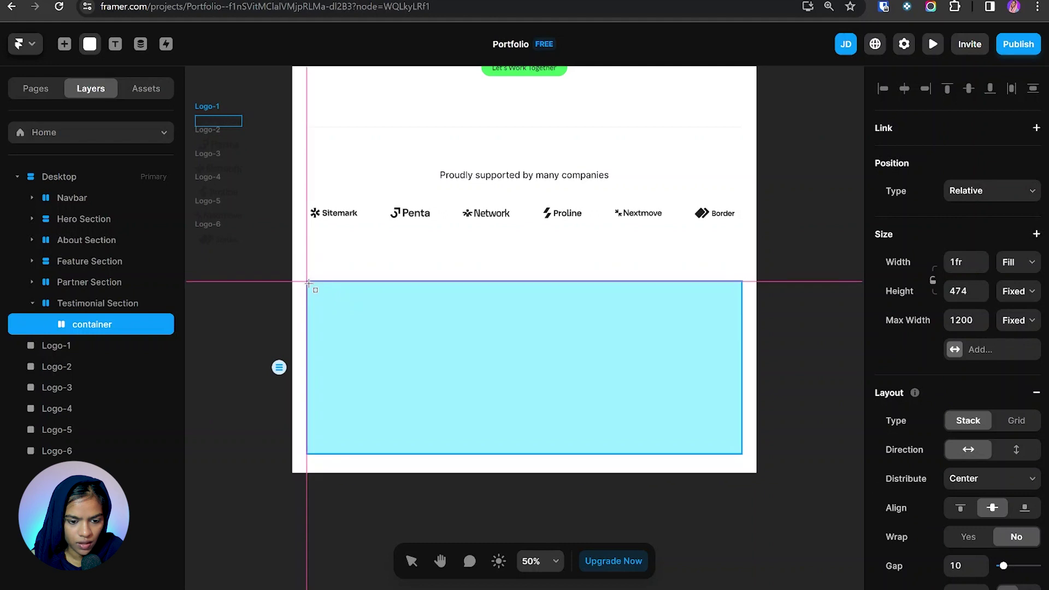
drag(309, 283, 410, 458)
drag(410, 458, 739, 453)
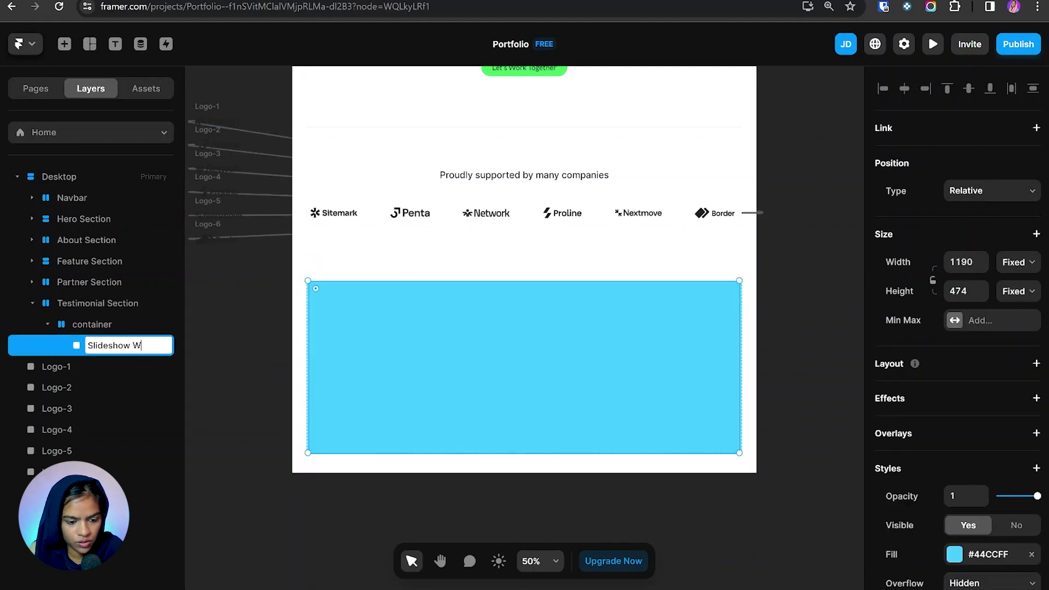
text(Wrap)
key(Return)
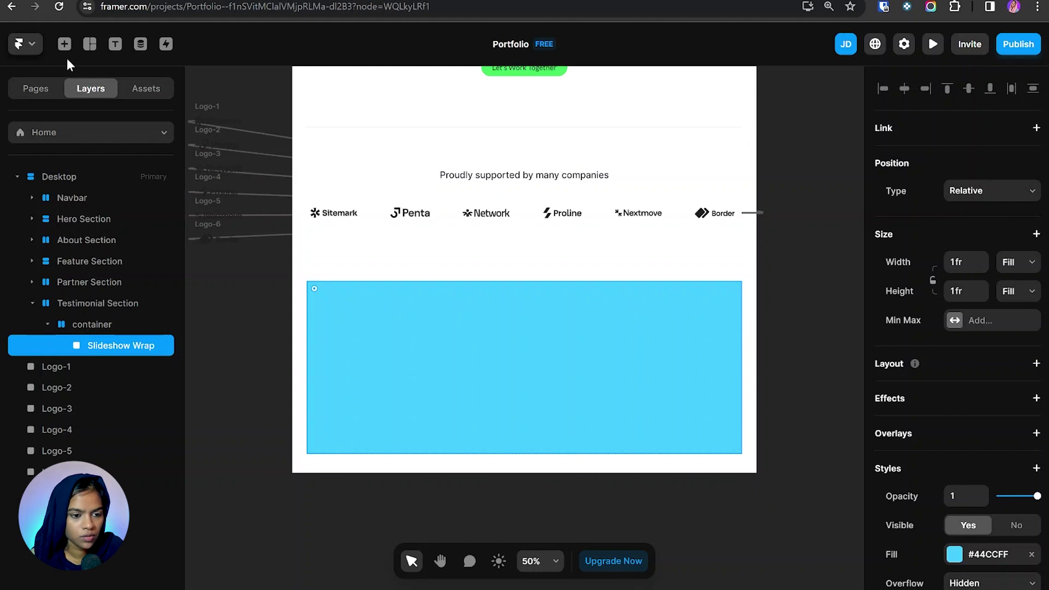
Search the insertable elements for "slid" and place a Slideshow component inside Slideshow Wrap
click(65, 45)
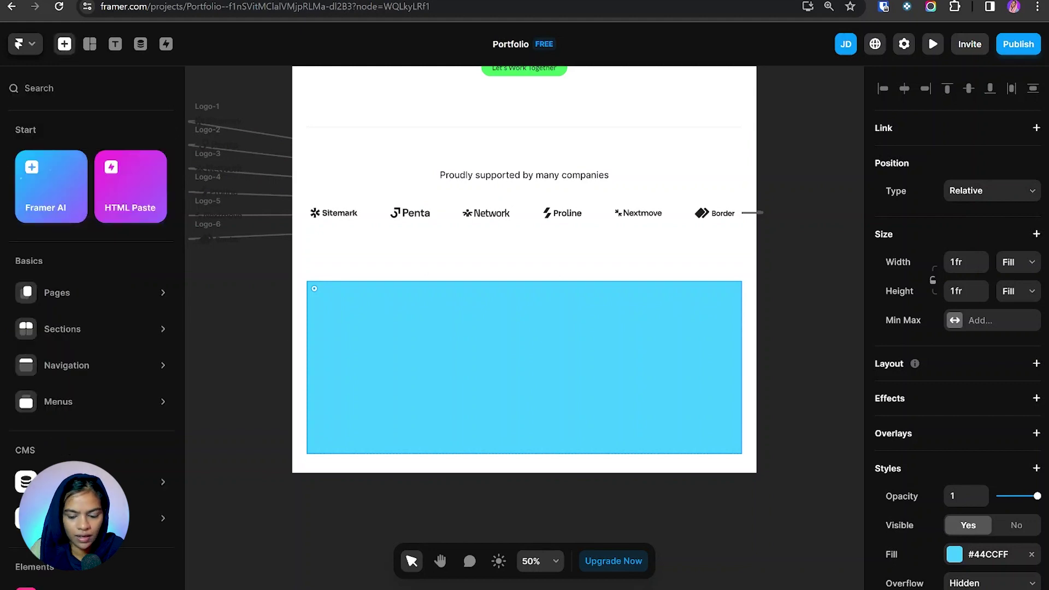
text(slid)
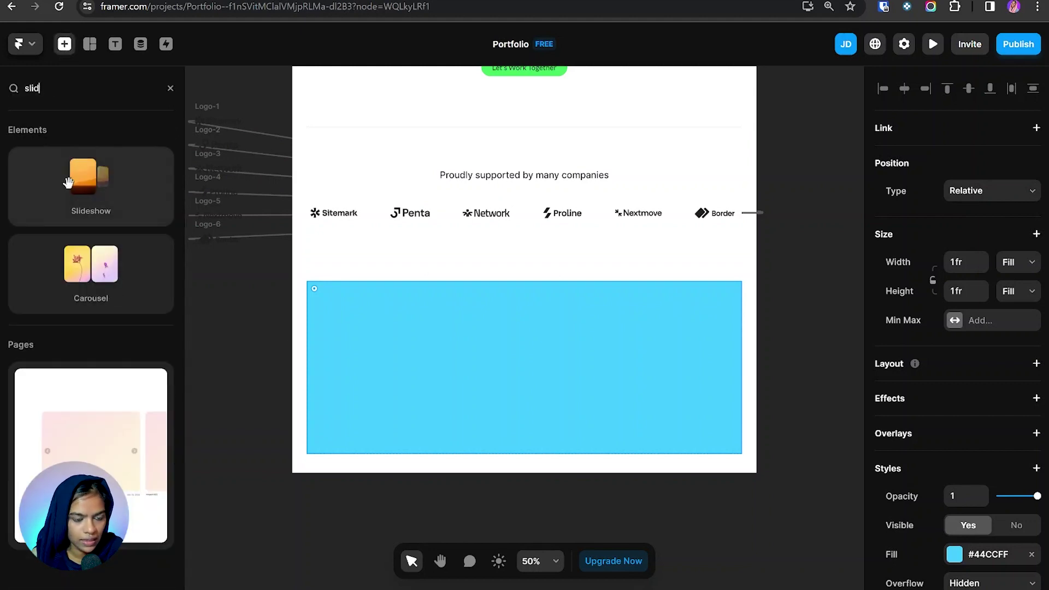
drag(88, 181, 487, 391)
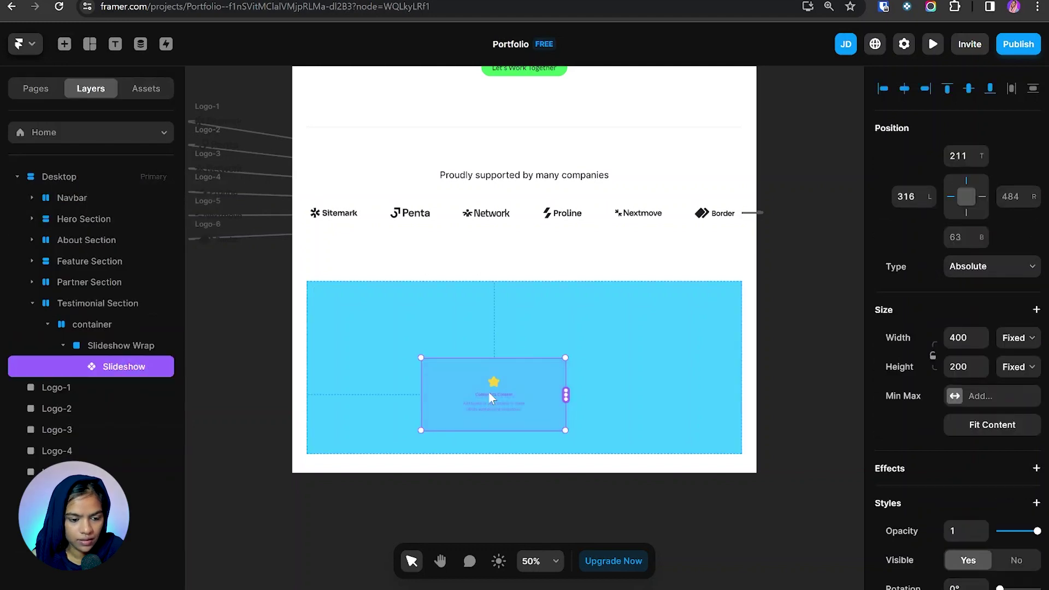
Make the Slideshow component fill Slideshow Wrap in both width and height
click(1013, 227)
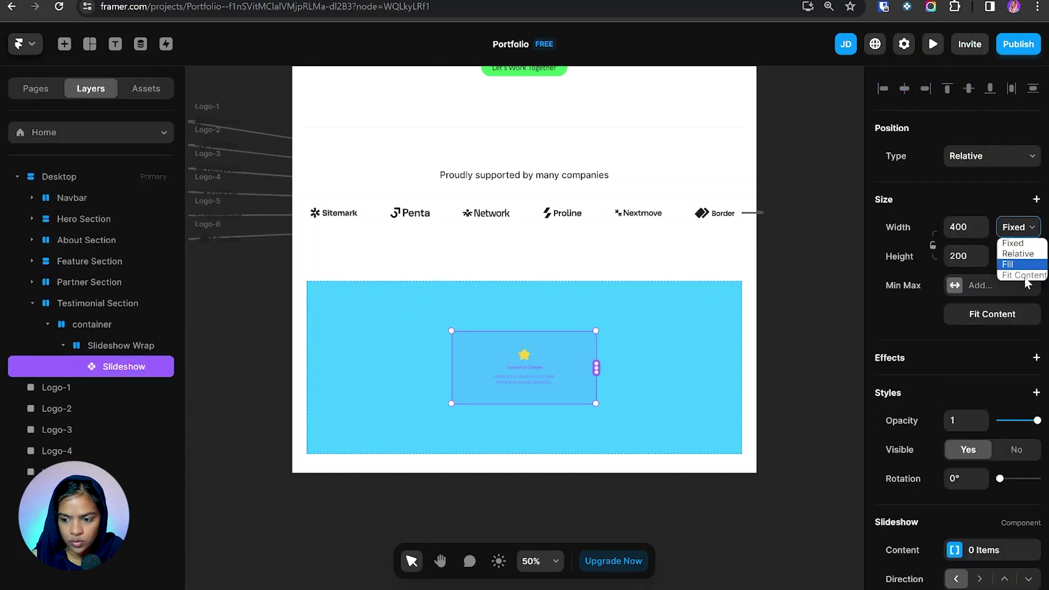
click(1016, 263)
click(1018, 256)
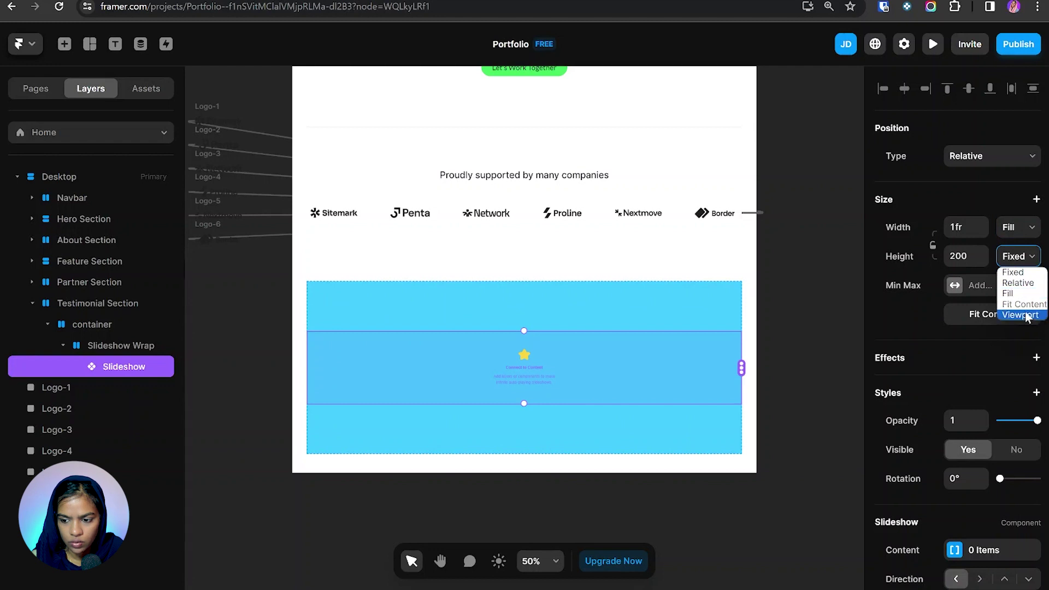
click(1019, 294)
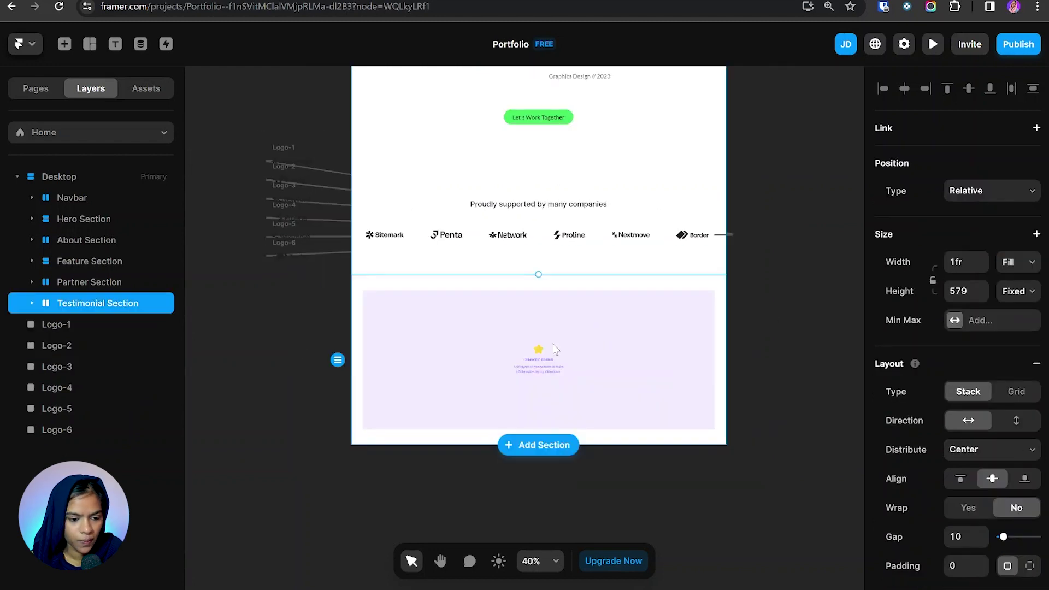
click(32, 303)
click(129, 349)
click(57, 361)
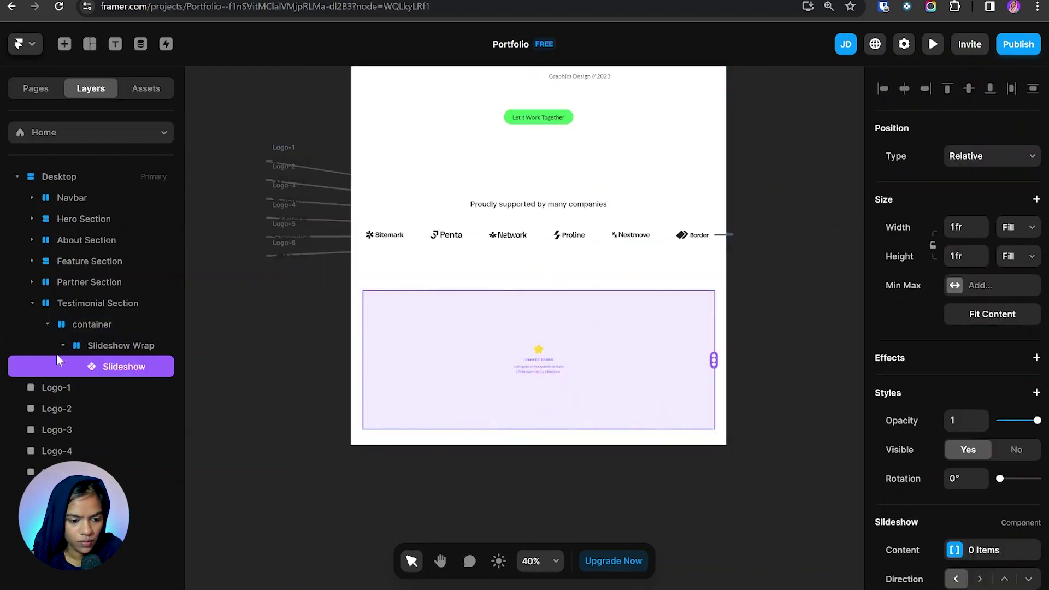
click(63, 345)
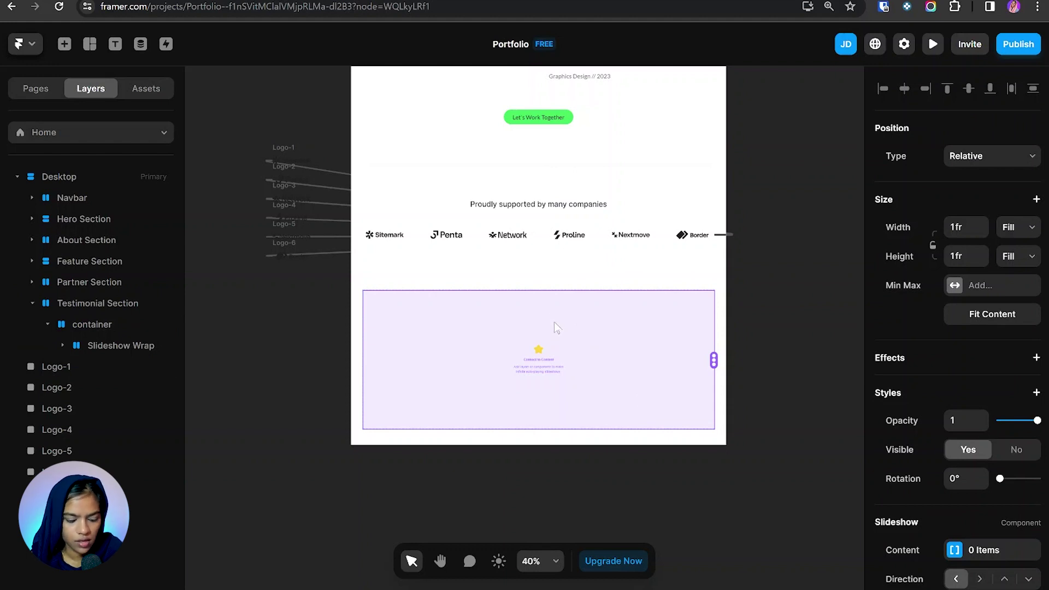
Draw a separate frame named "Testimonial" on the empty canvas beside the Desktop page
click(562, 479)
click(581, 235)
scroll(581, 235, left, 2)
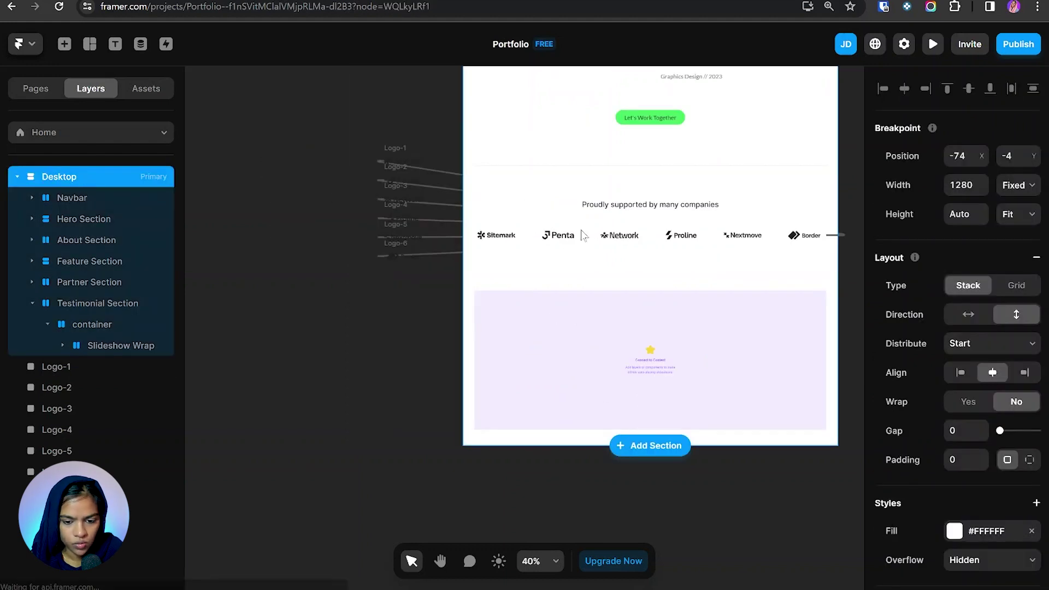
key(f)
mouse_move(269, 310)
mouse_down()
mouse_move(339, 370)
mouse_move(442, 410)
mouse_move(445, 399)
mouse_up()
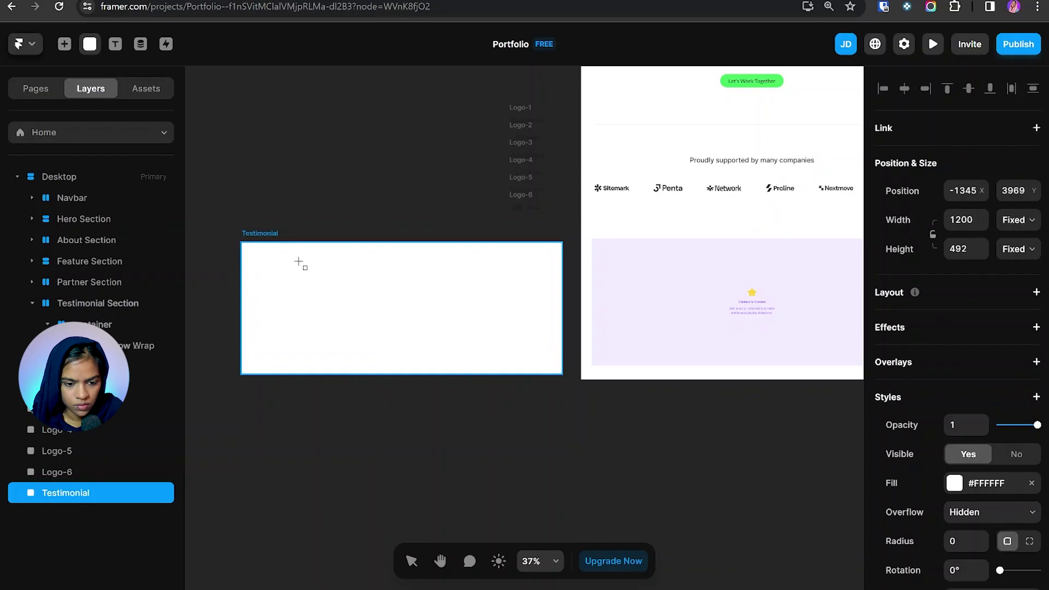
Draw a frame about 750 × 413 inside the Testimonial frame, name it "container" and give it a relative width of 50%
mouse_move(302, 254)
mouse_down()
mouse_move(344, 335)
mouse_move(447, 363)
mouse_move(501, 362)
mouse_up()
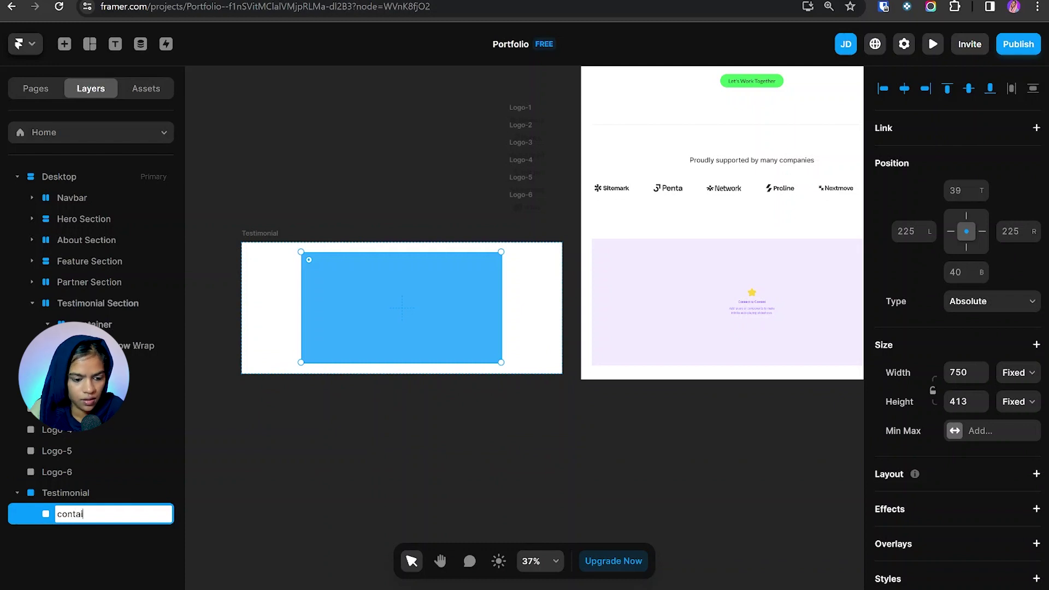
key(Return)
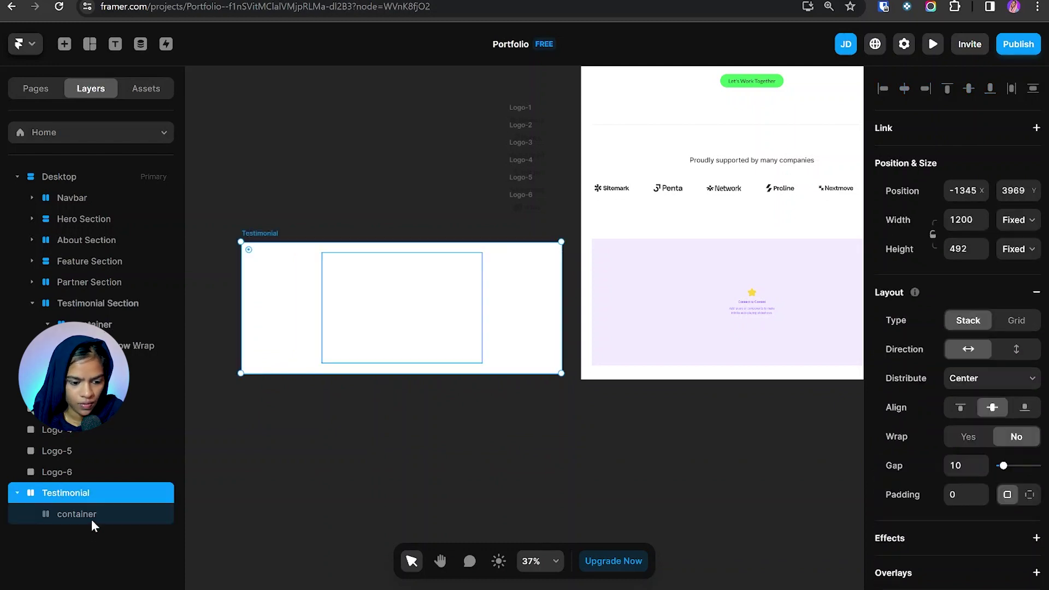
click(91, 519)
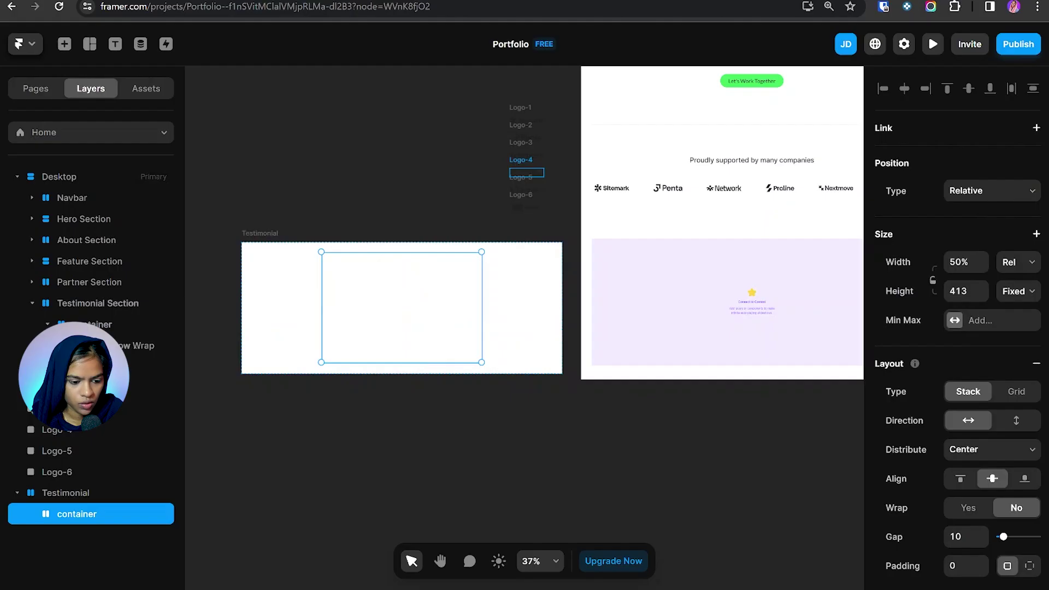
Add an Image Wrap frame to the Testimonial container, size it 200 × 200 and lock its aspect ratio
click(441, 363)
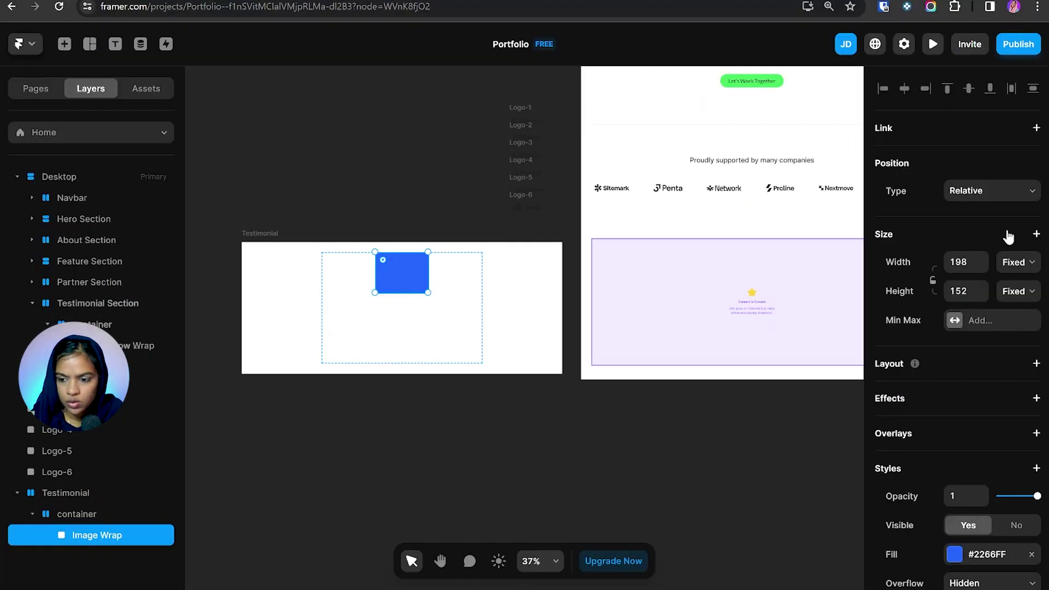
click(959, 262)
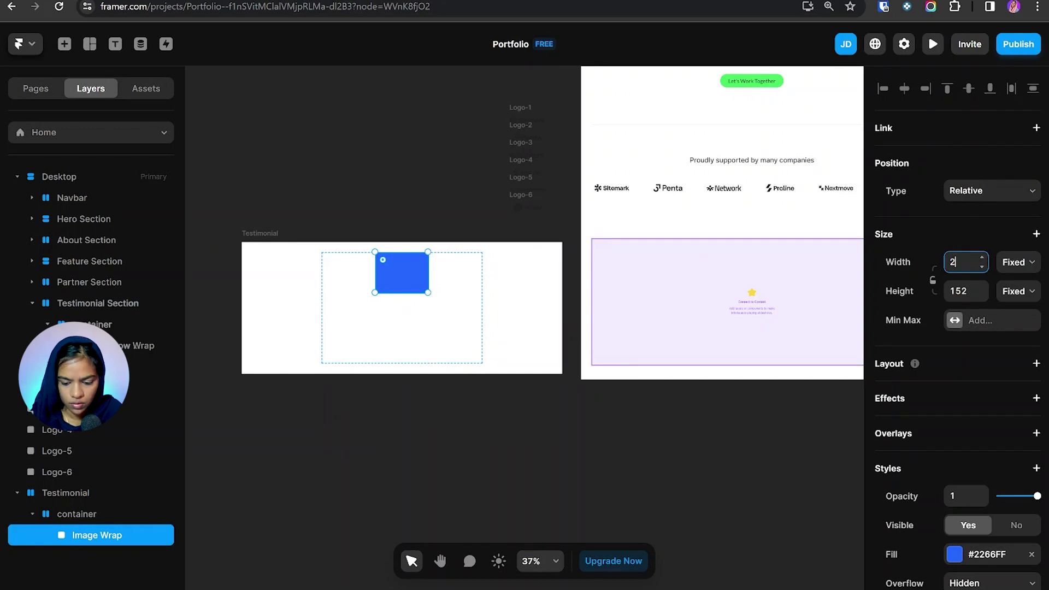
key(Tab)
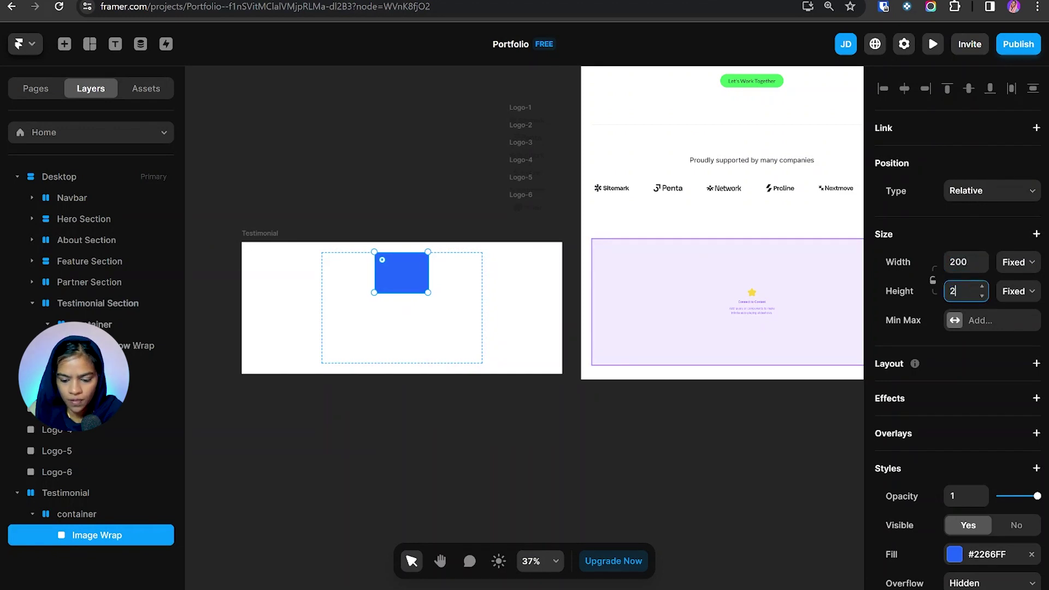
text(200)
click(934, 281)
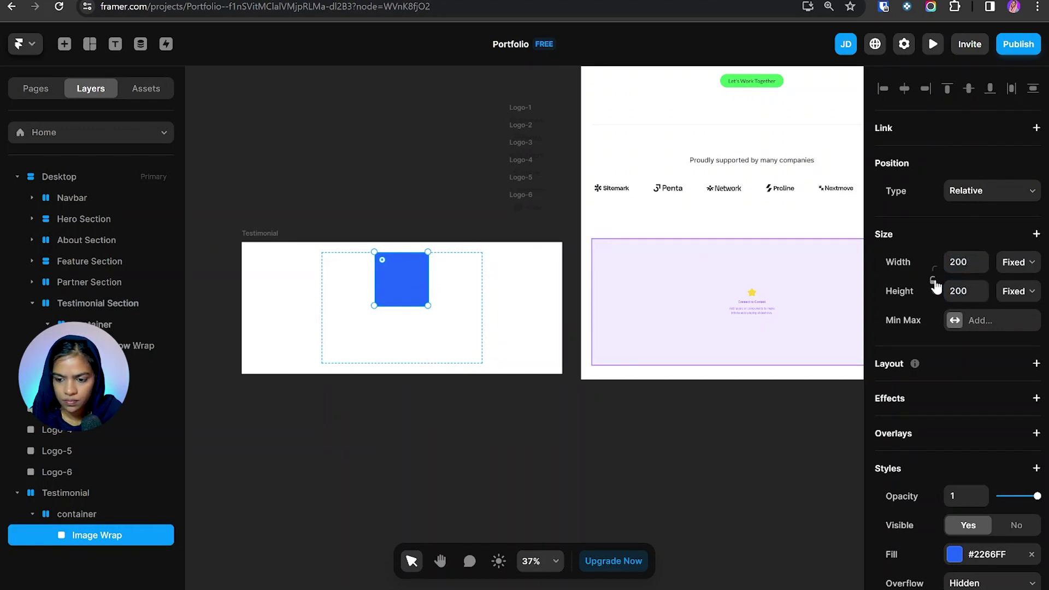
Round the Image Wrap frame into a circle with a 100% radius
click(86, 515)
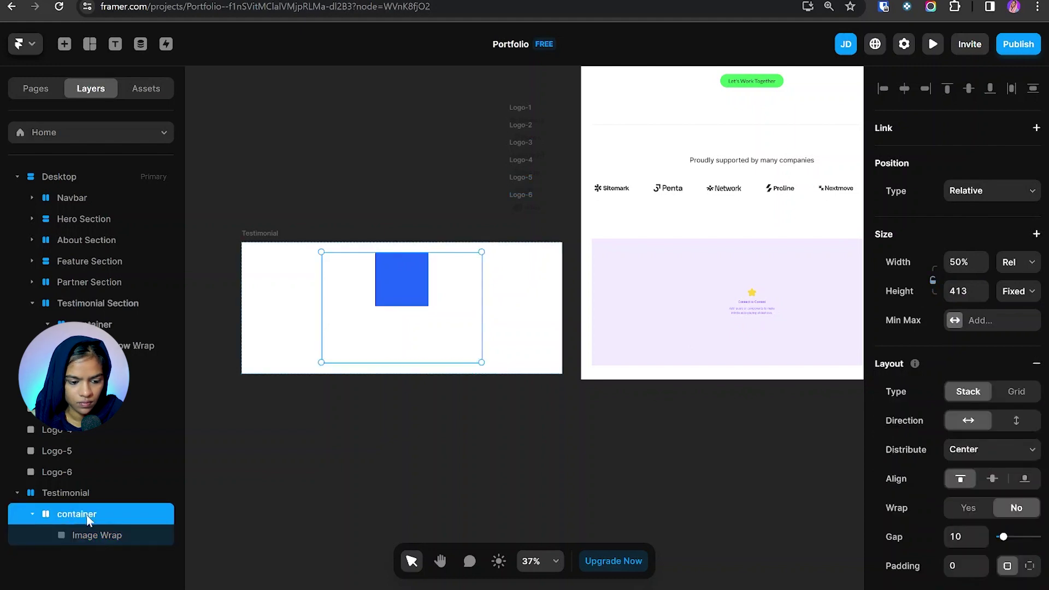
click(95, 536)
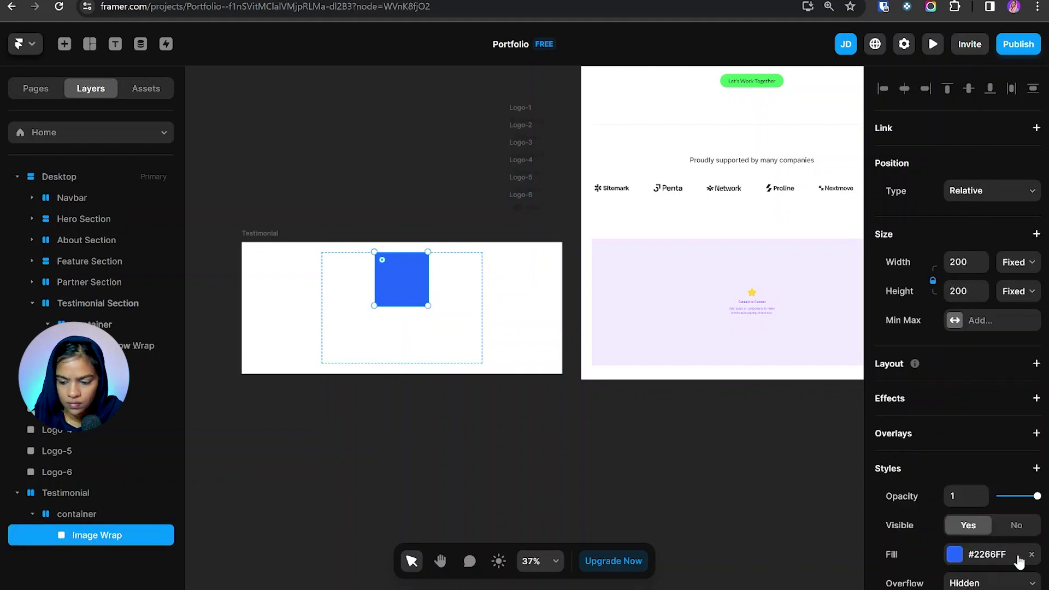
scroll(976, 477, down, 5)
click(960, 366)
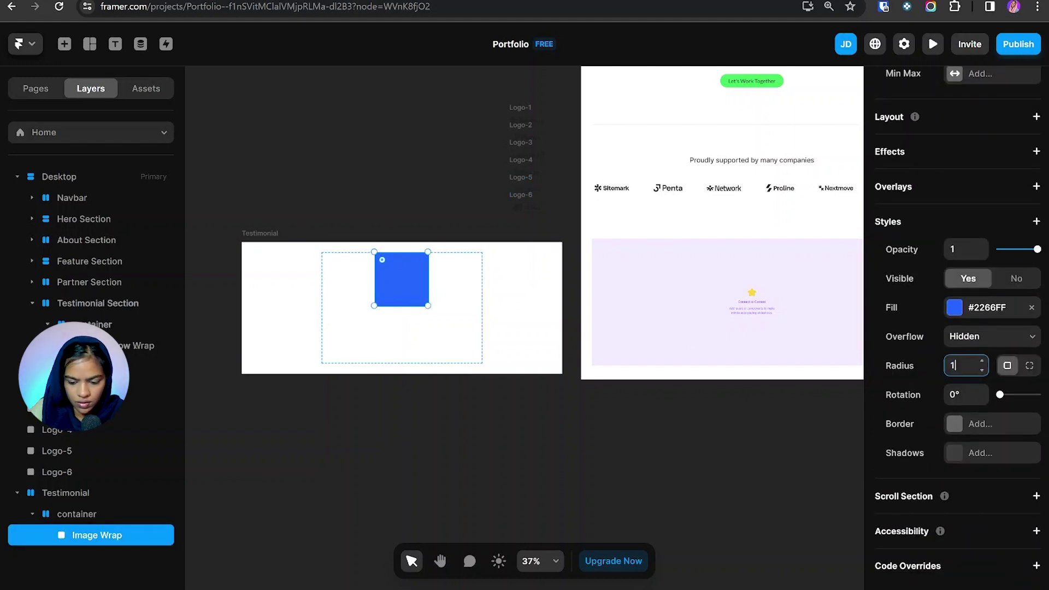
key(Return)
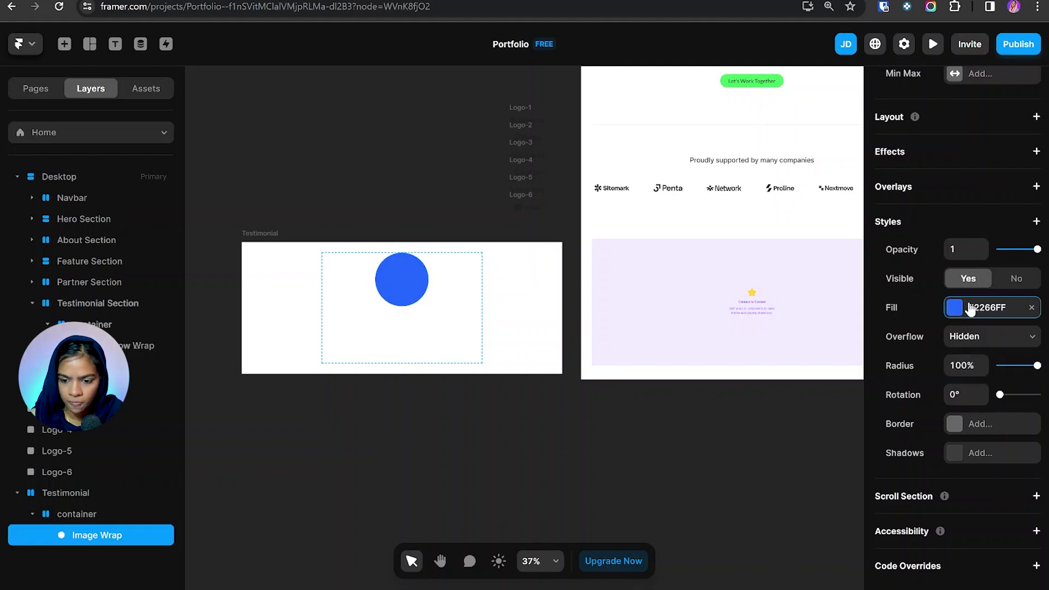
Replace the Image Wrap's solid fill with the portrait image of the man in glasses
click(978, 308)
click(824, 164)
click(757, 241)
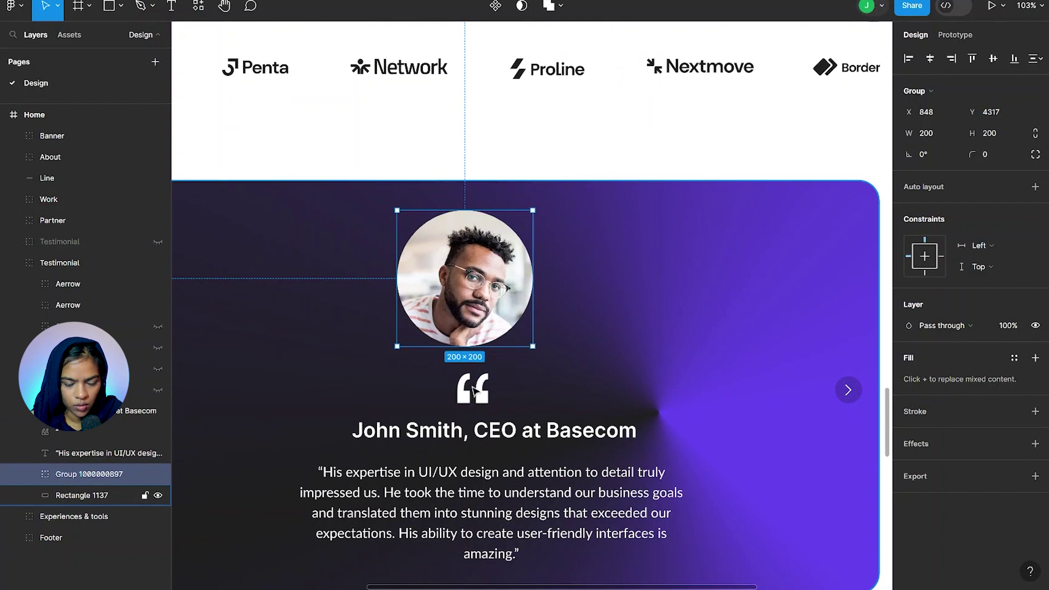
Check the quotation mark's size in the Figma design and add a 45 × 45 frame for it to the Testimonial container in Framer
click(473, 389)
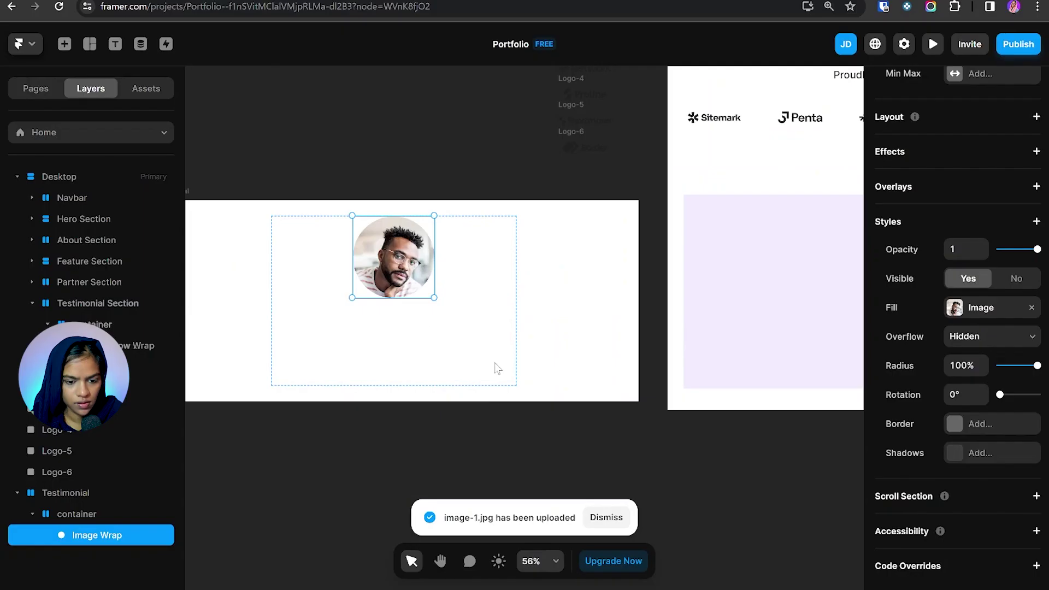
click(393, 270)
key(f)
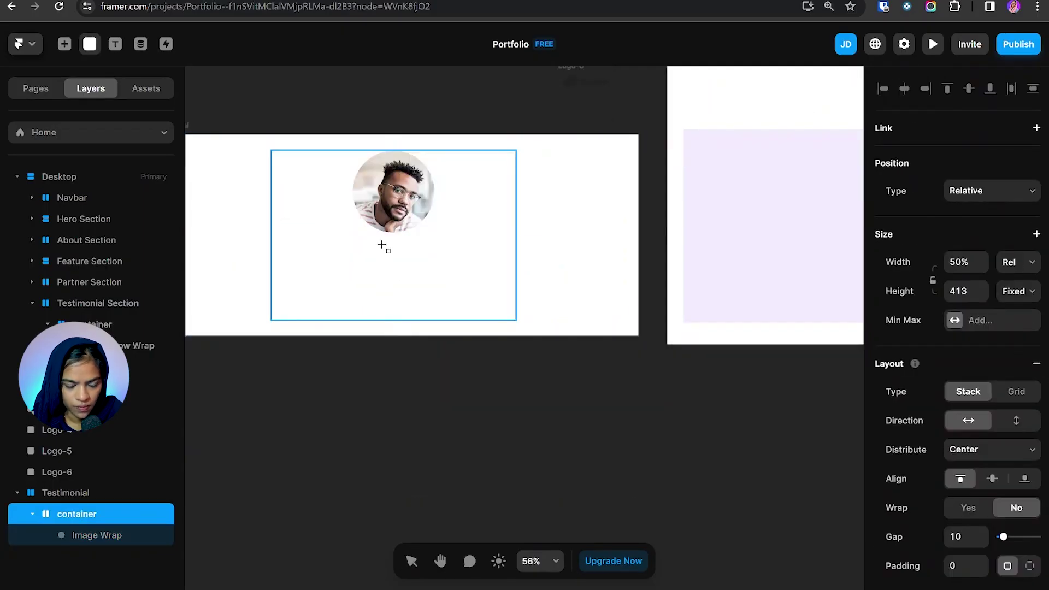
click(382, 246)
key(Tab)
text(45)
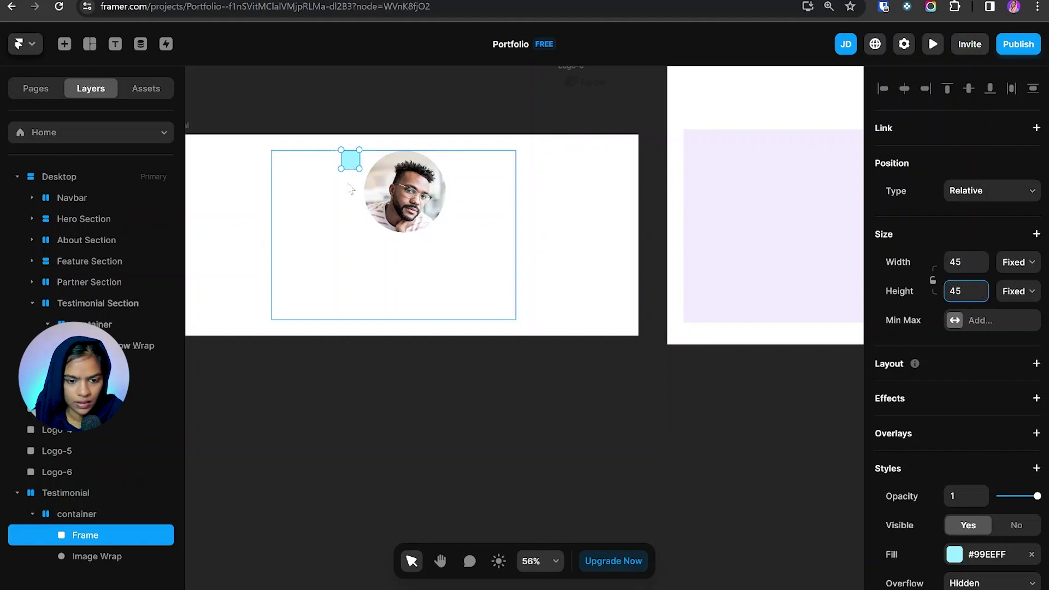
key(Return)
Stack the Testimonial container's contents vertically and align them to the center
click(75, 522)
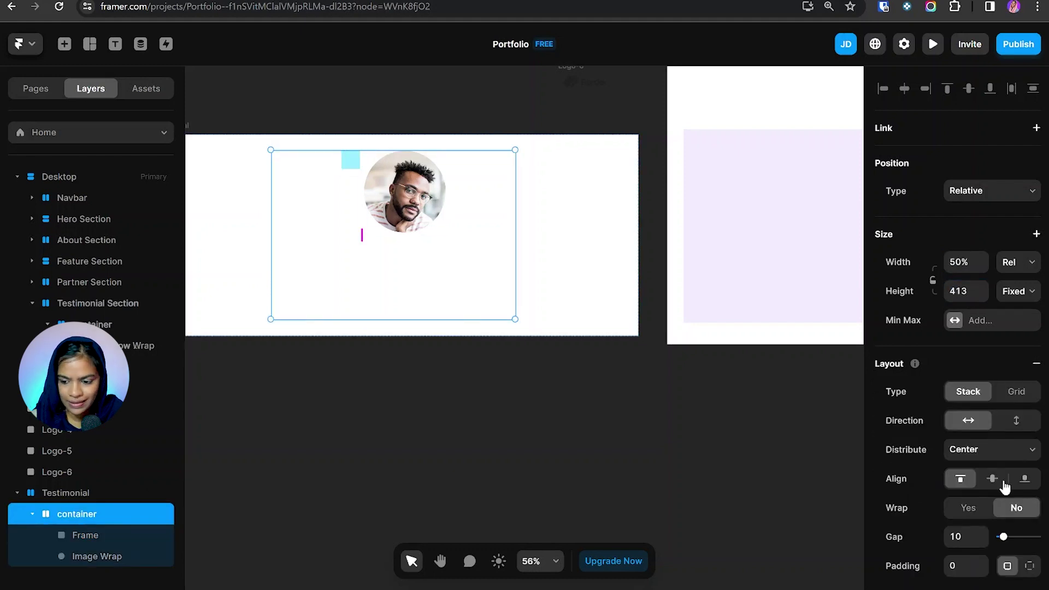
click(1016, 421)
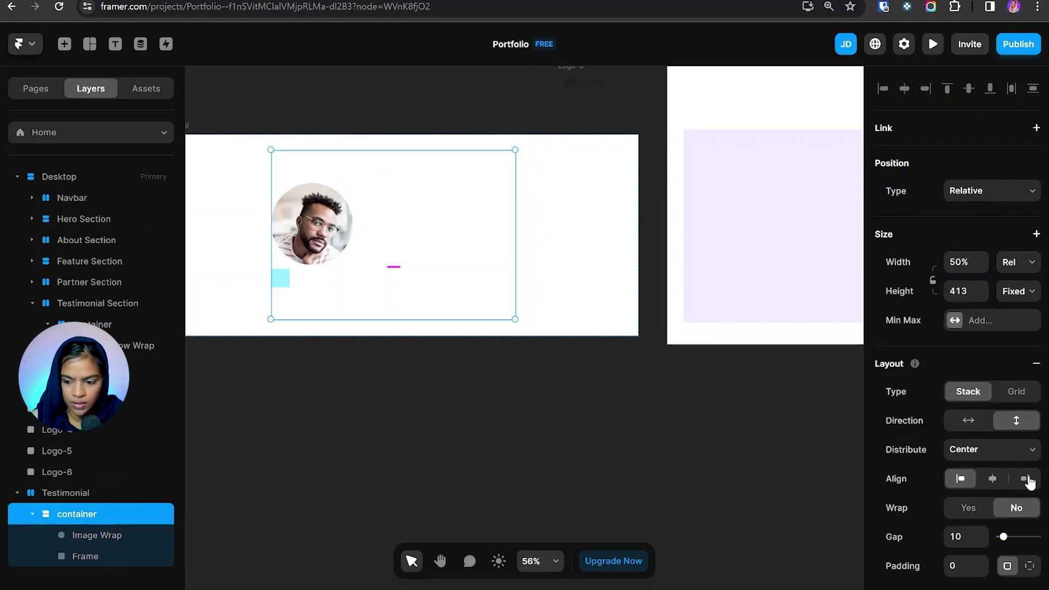
click(993, 478)
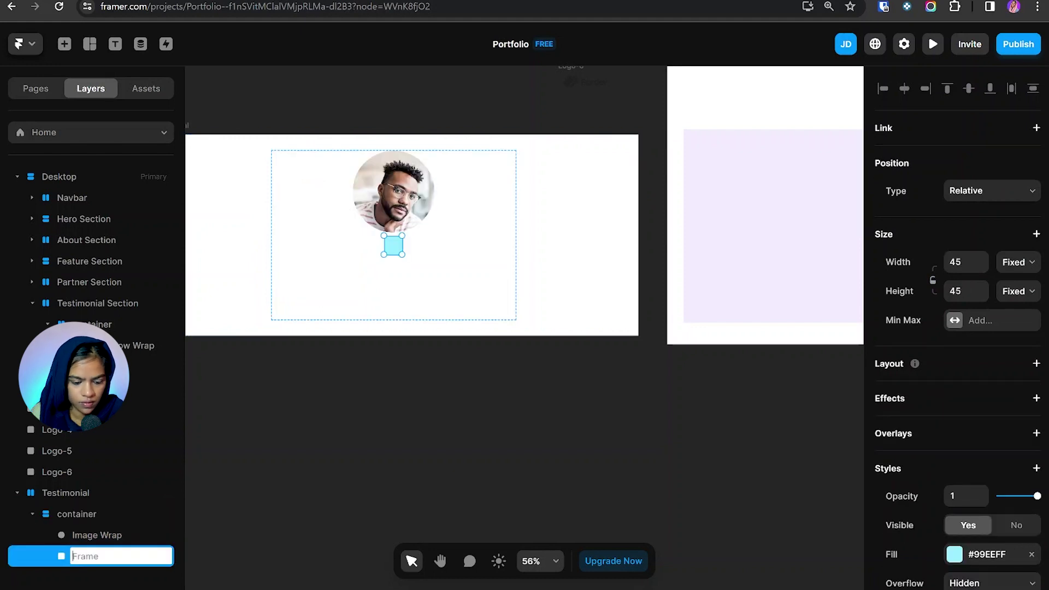
Rename the small square frame to quote and replace its solid fill with the quote image file
text(q)
text(uote)
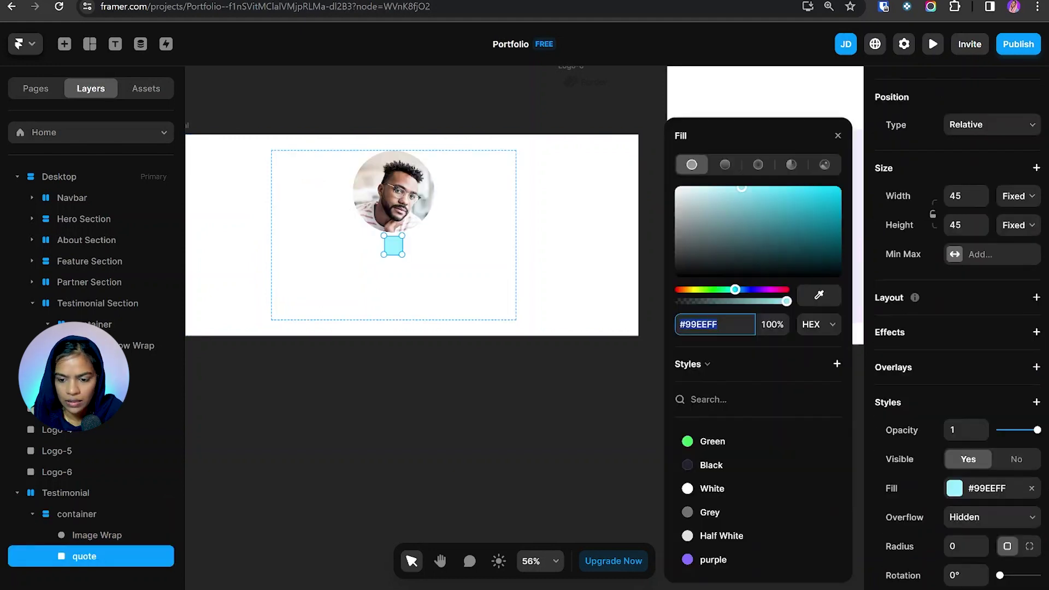
click(825, 165)
click(779, 241)
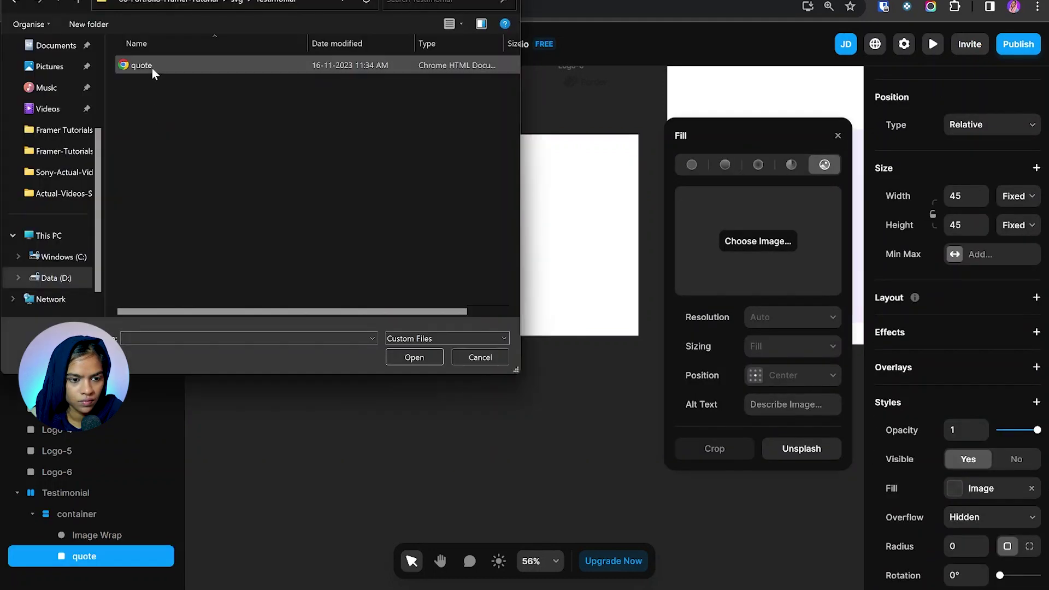
click(409, 356)
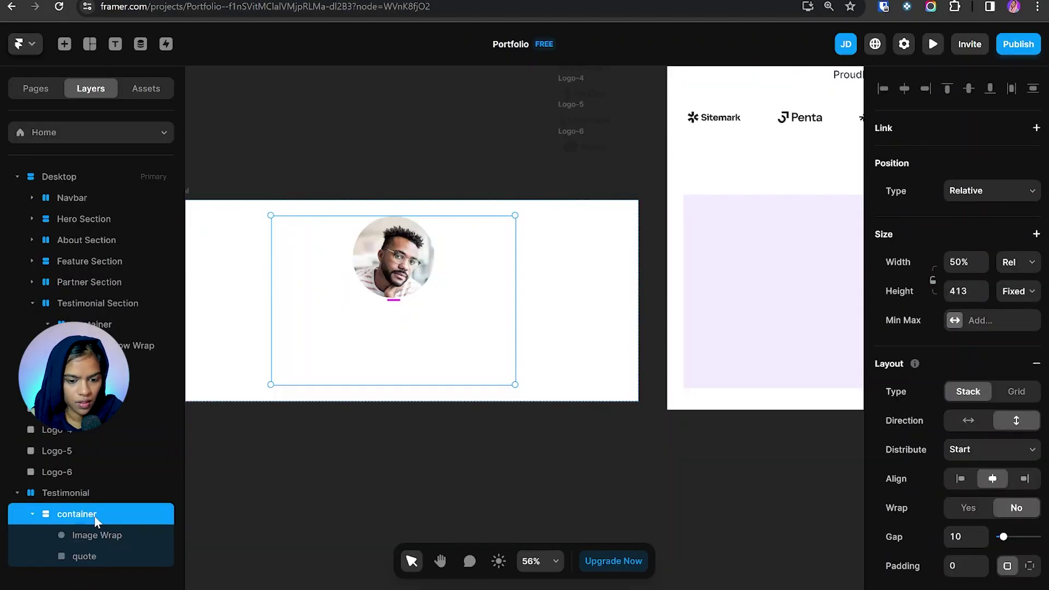
Paste a center-aligned Title into the Testimonial container and give it the reviewer's name and role from the Figma design
key(ctrl+v)
scroll(1019, 527, down, 4)
click(995, 501)
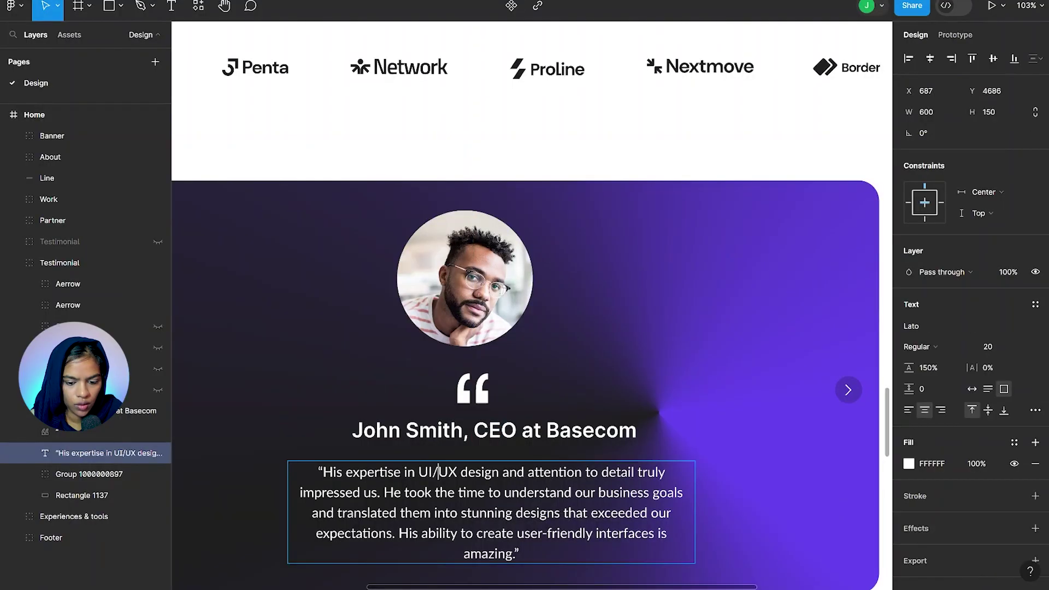
key(alt+Tab)
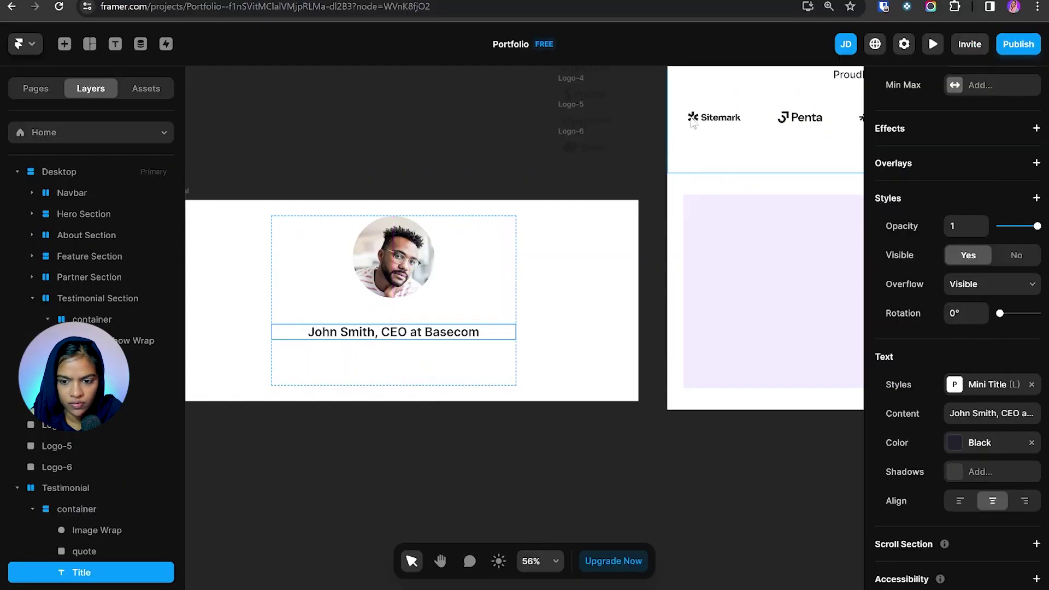
Copy the eCommerce project's description paragraph from the Feature Section into the Testimonial container below the Title
scroll(750, 299, up, 5)
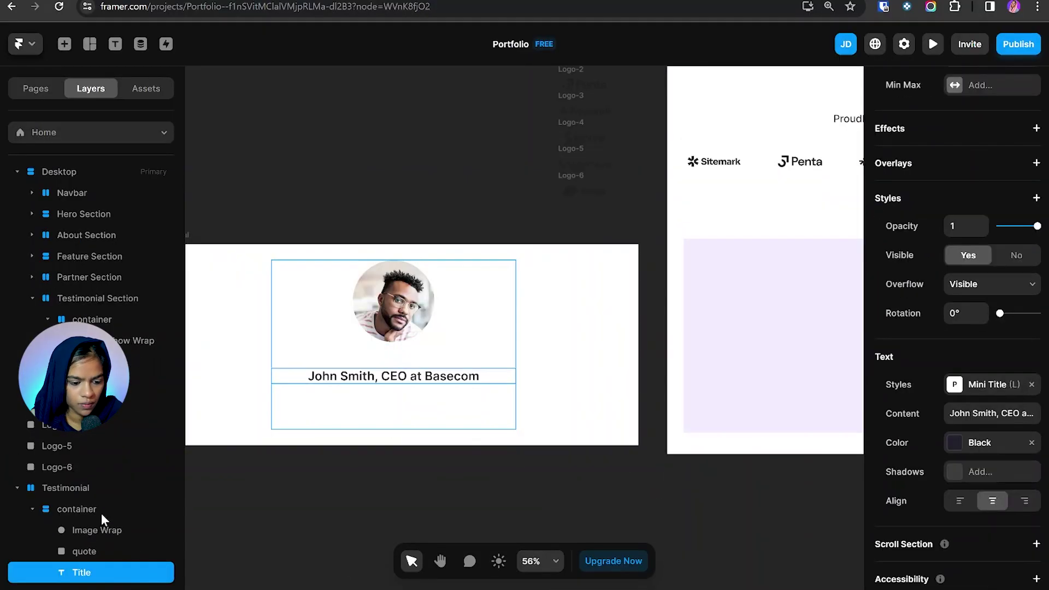
click(102, 509)
key(ctrl+v)
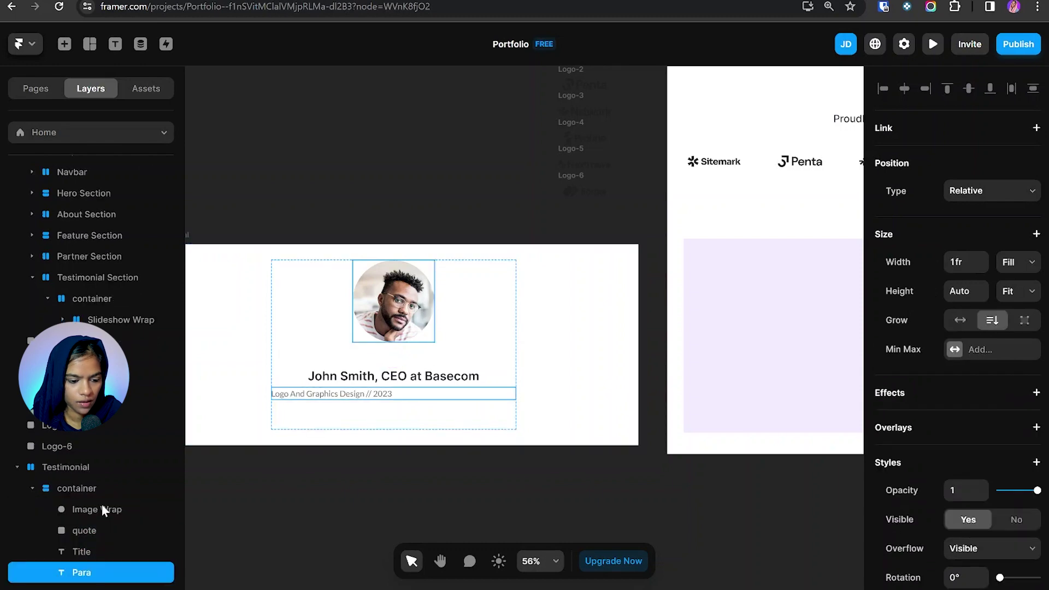
Replace the pasted paragraph's text with the testimonial quote copied from the Figma design and center-align it
key(alt+Tab)
drag(519, 553, 318, 471)
key(ctrl+c)
key(alt+Tab)
key(ctrl+v)
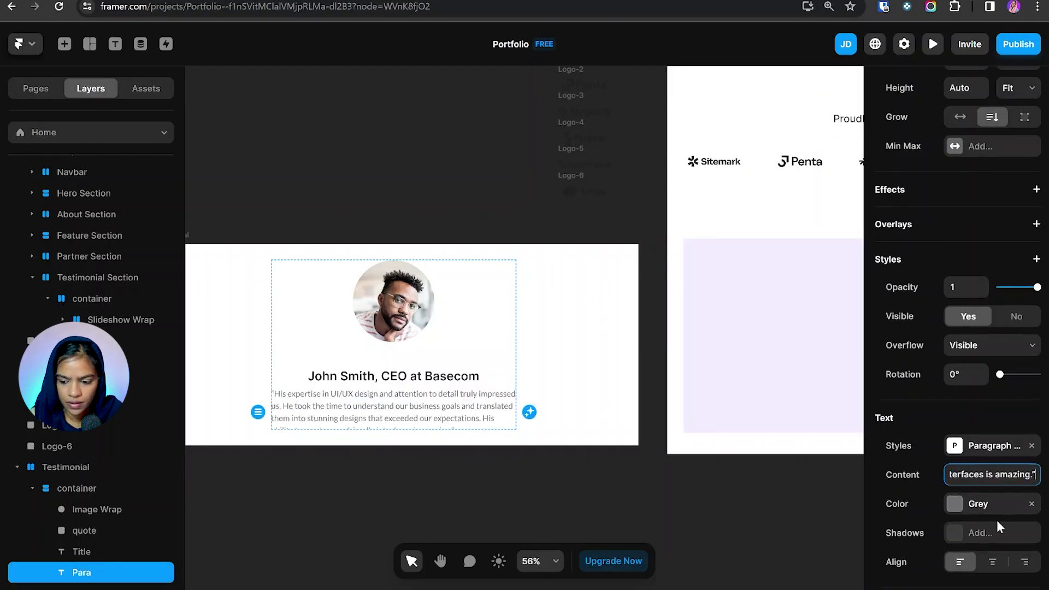
scroll(999, 508, down, 2)
click(993, 464)
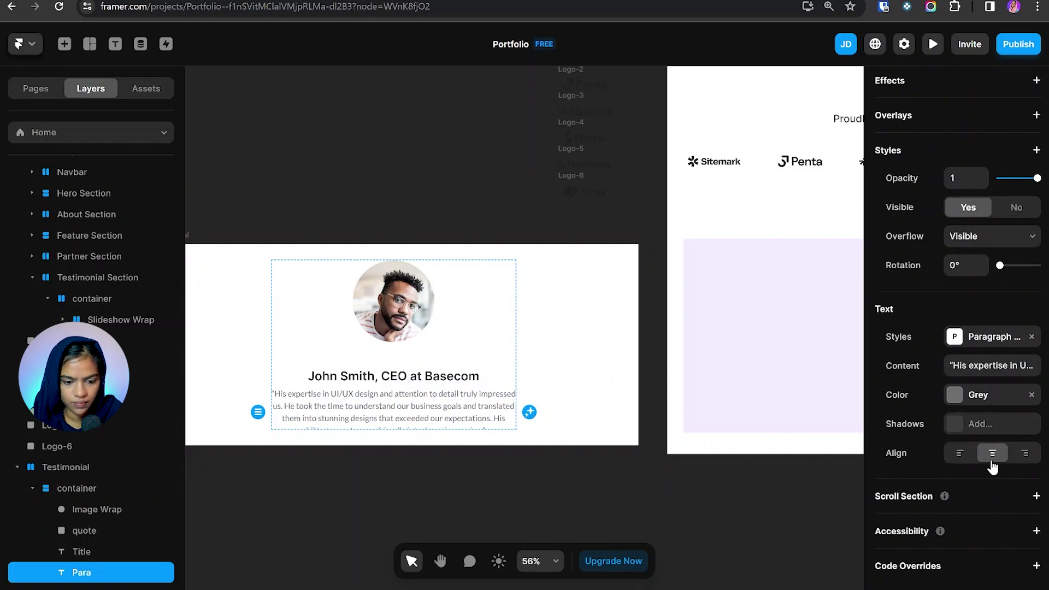
Wrap the quote, Title and Para layers in a stack with its width set to Fill and its height to Fit Content
shift+click(88, 556)
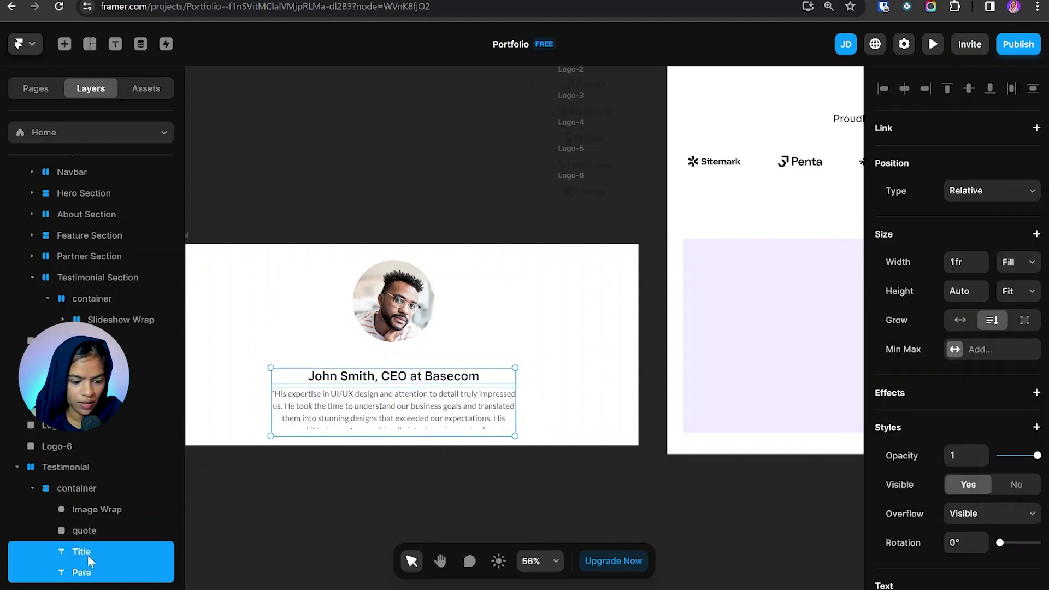
shift+click(95, 533)
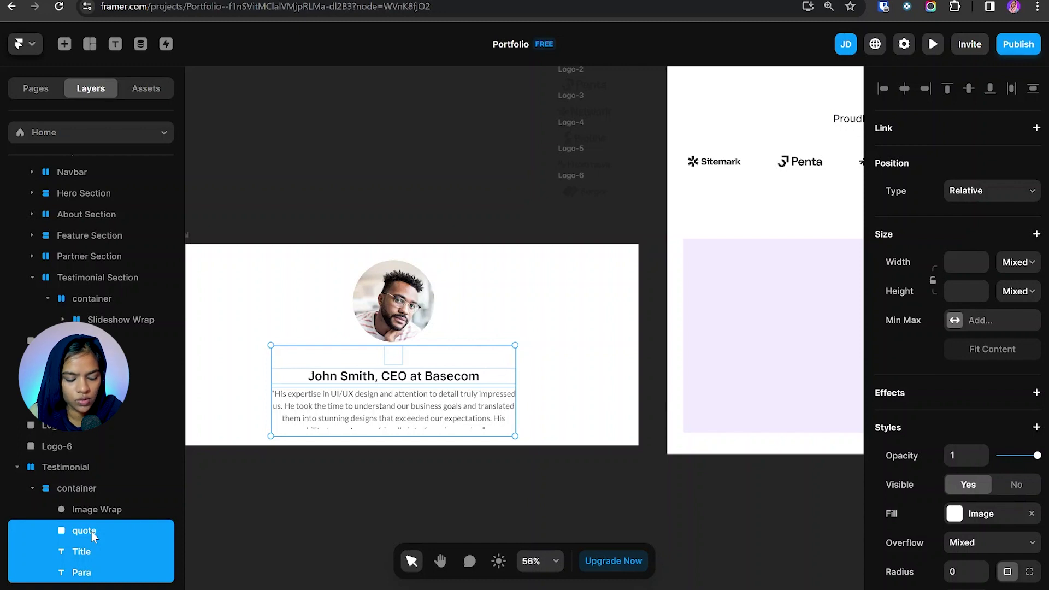
key(ctrl+Return)
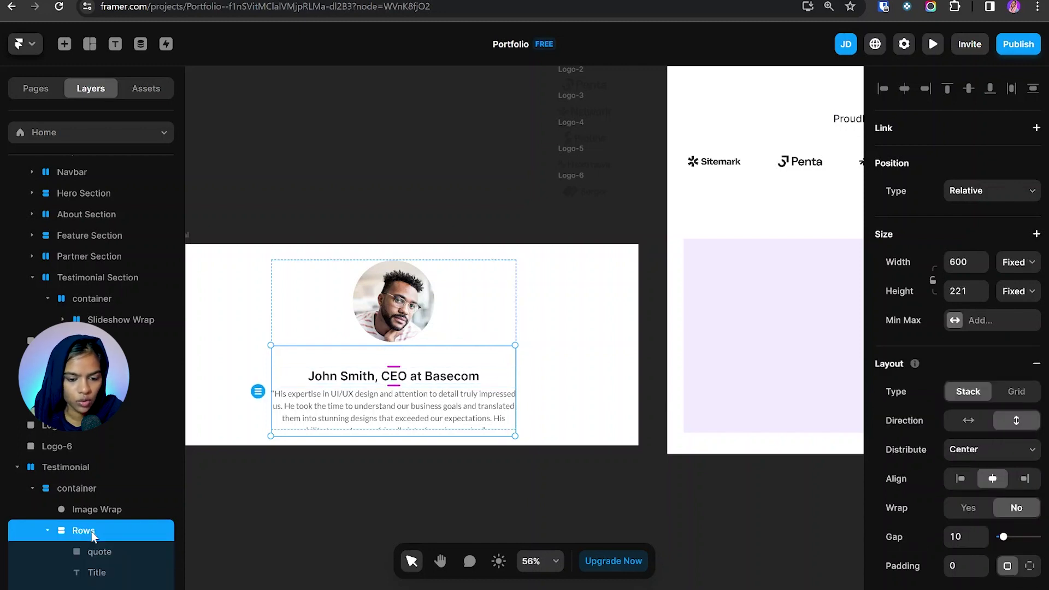
click(1017, 263)
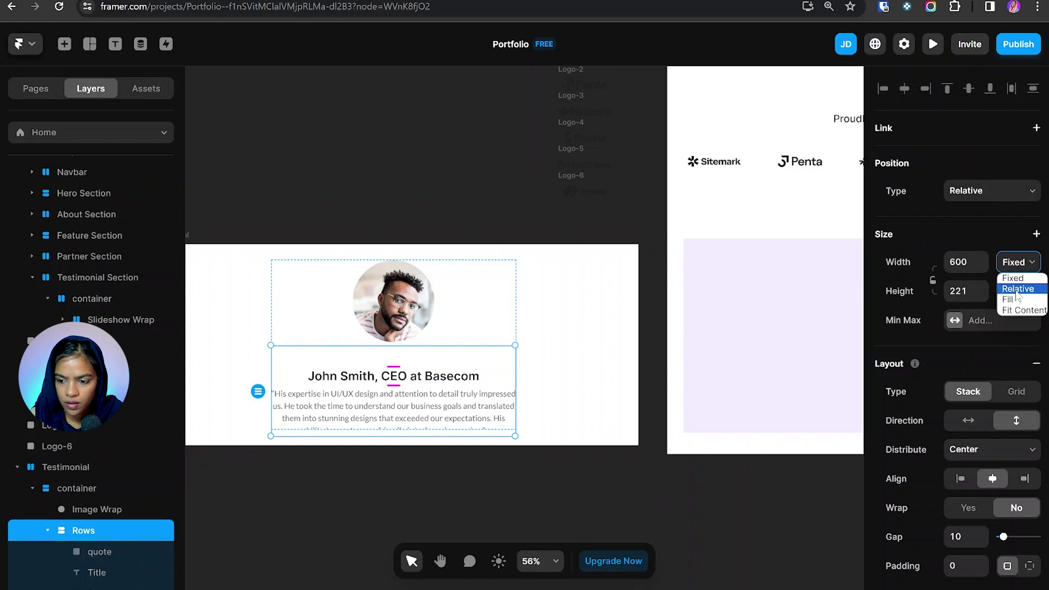
click(1010, 299)
click(1018, 291)
click(1015, 329)
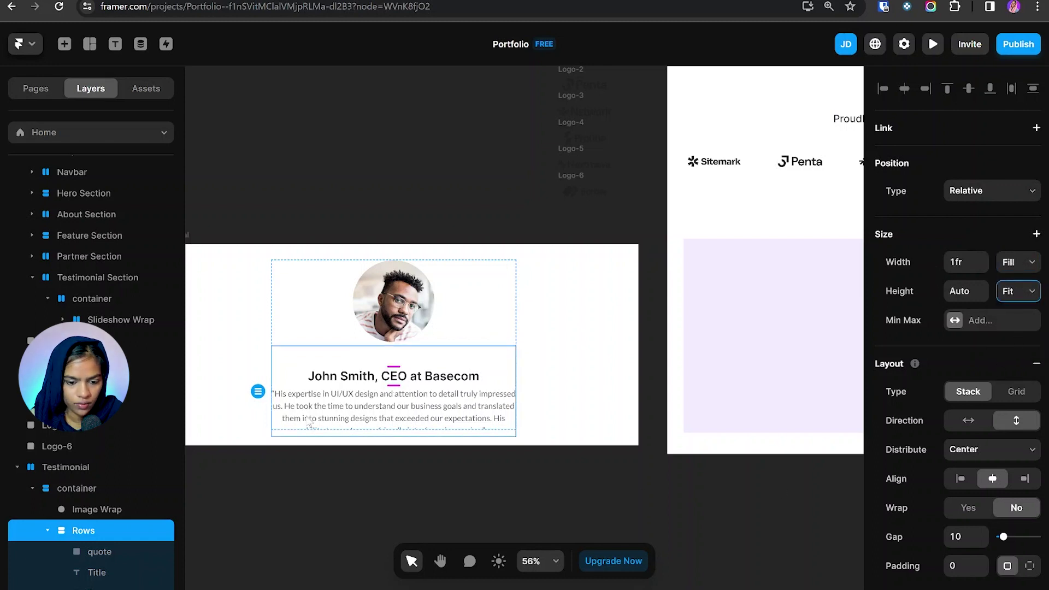
Set the height of the container inside the Testimonial frame to Fit Content
click(476, 431)
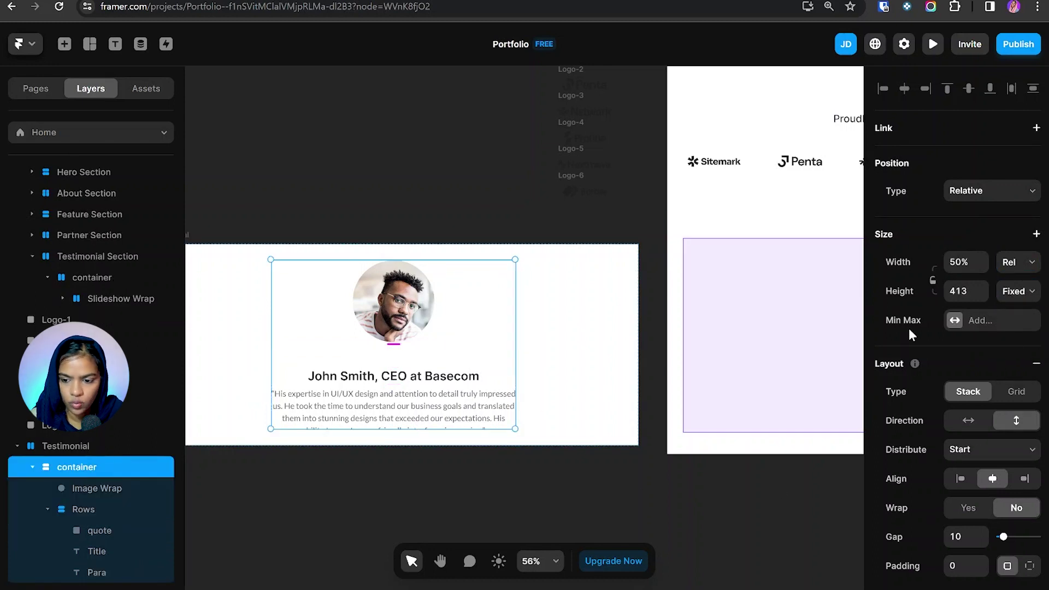
click(1018, 291)
click(1020, 342)
click(437, 394)
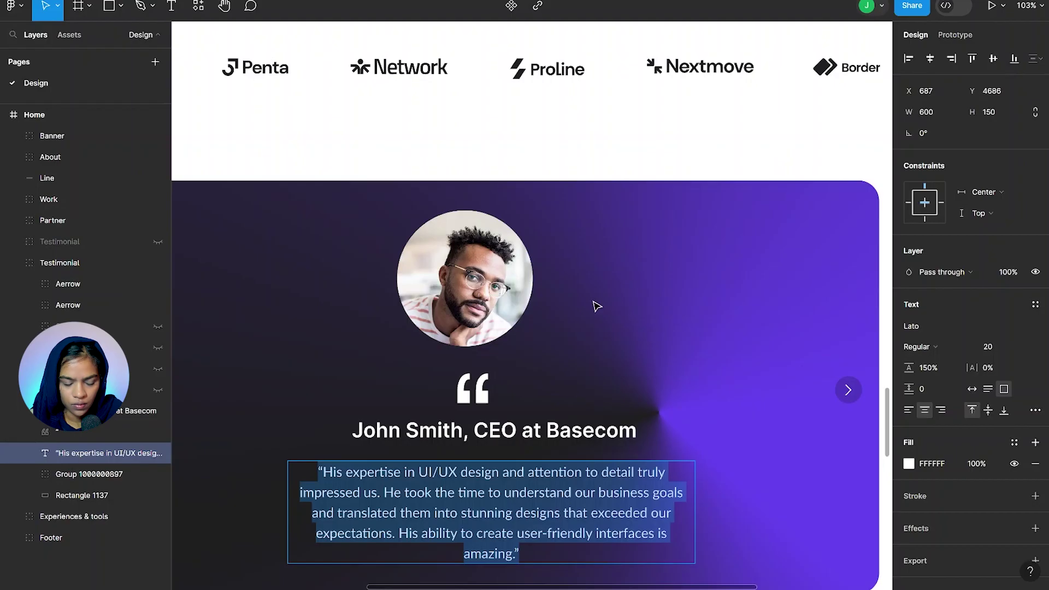
Check the testimonial card's corner radius in the Figma design and set the Testimonial frame's radius to 30 in Framer
scroll(594, 307, down, 3)
click(723, 242)
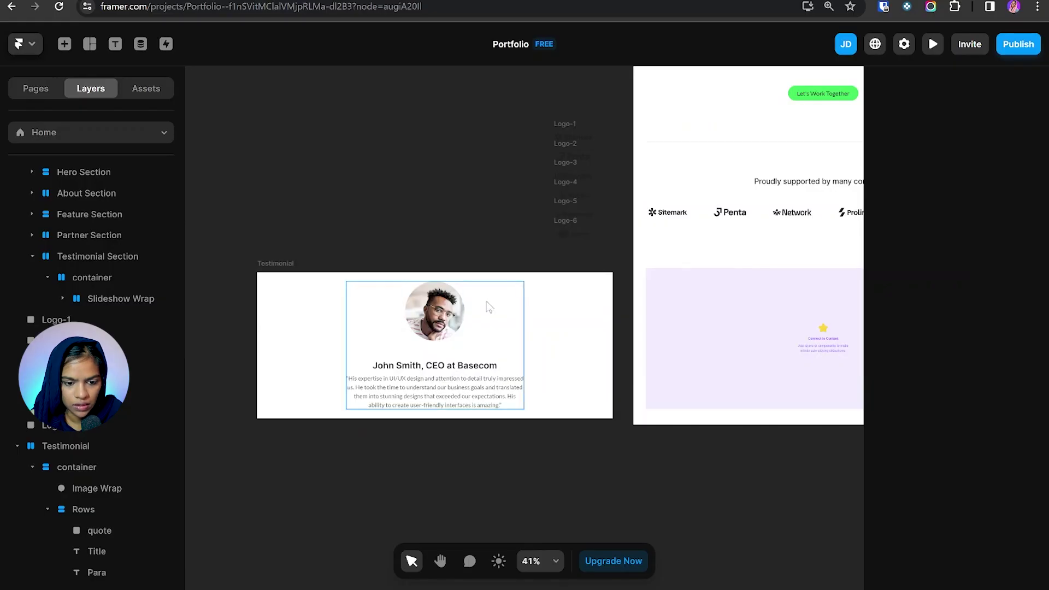
click(266, 273)
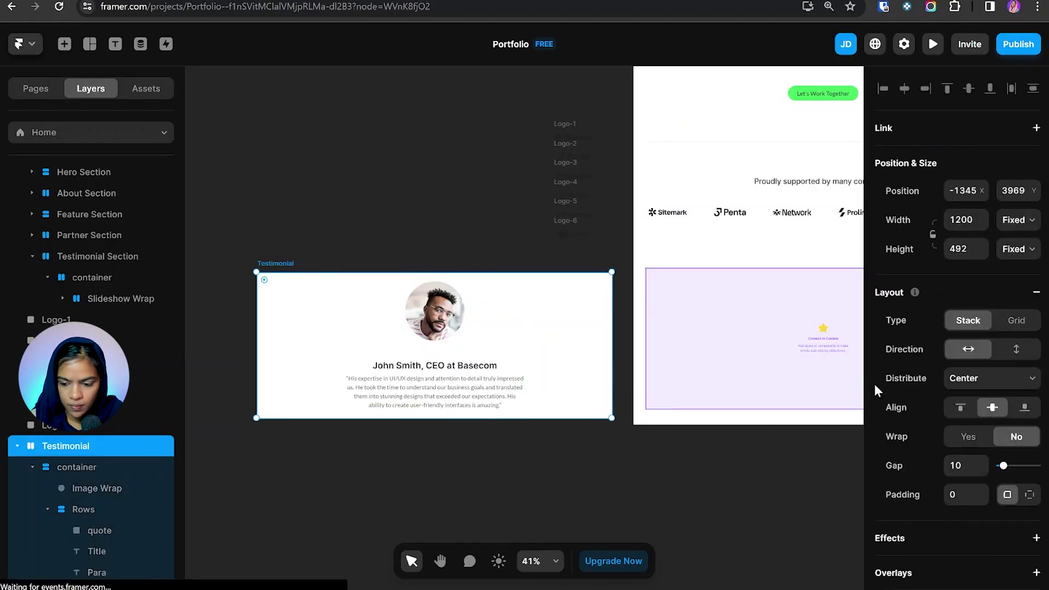
scroll(956, 437, down, 4)
click(962, 554)
text(30)
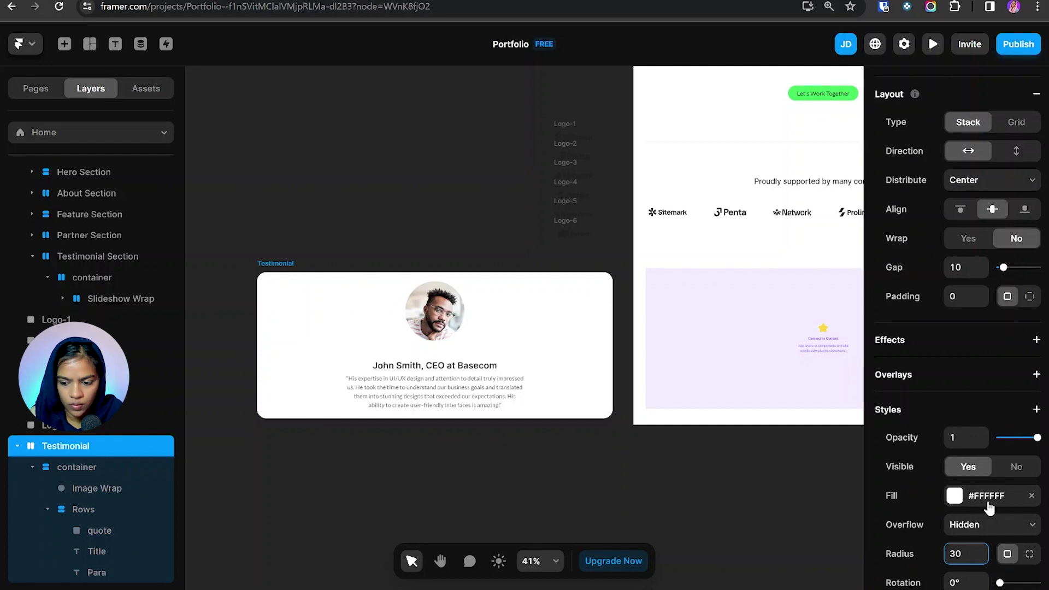
Replace the Testimonial frame's white fill with the Bg image
click(988, 503)
click(825, 164)
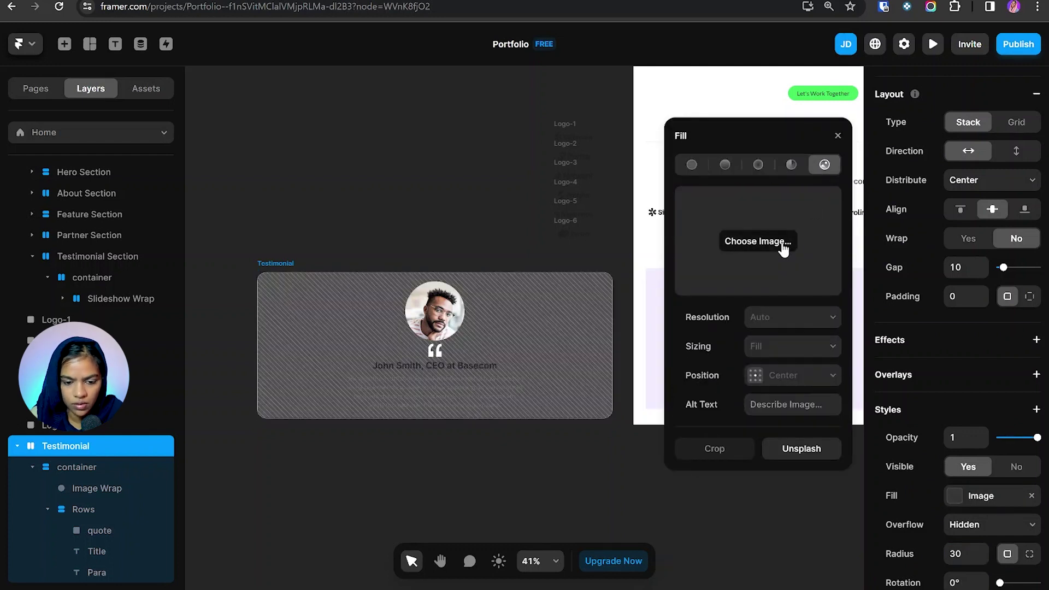
click(783, 249)
double_click(161, 122)
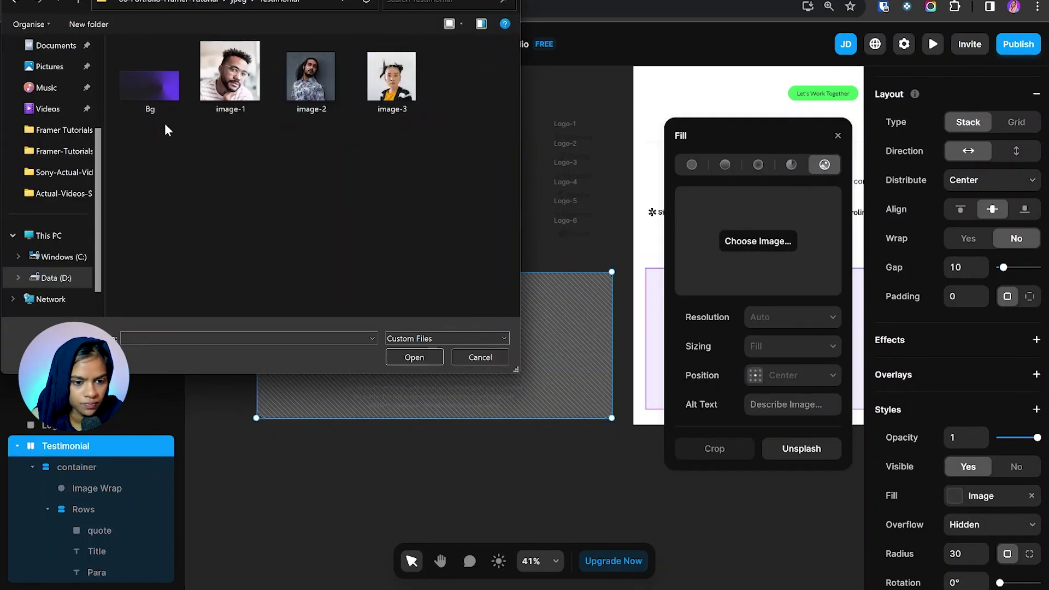
click(168, 104)
click(414, 357)
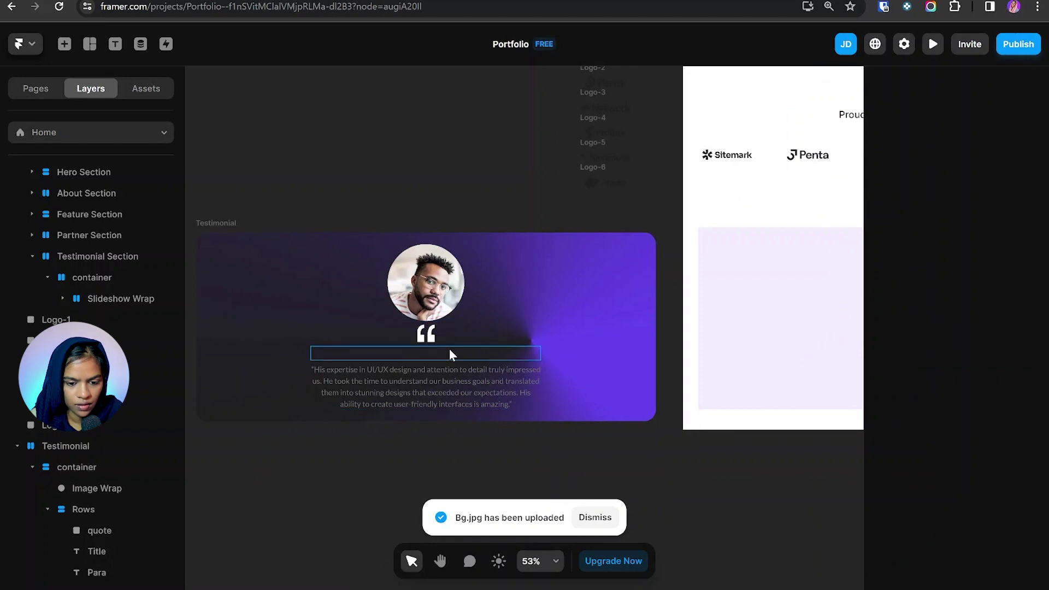
click(452, 352)
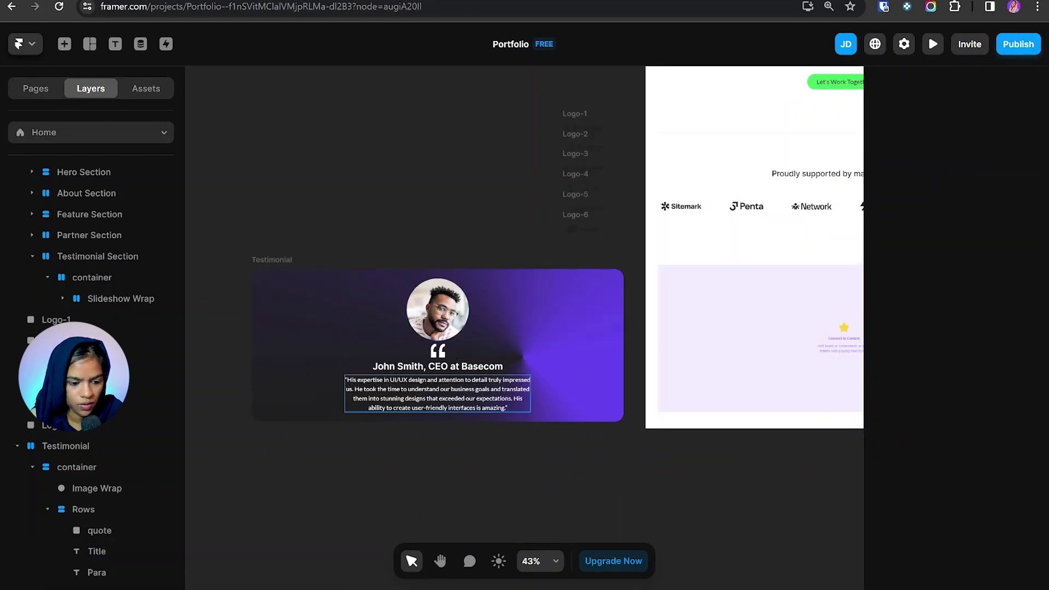
Set the gap between the Image Wrap and the Rows stack in the Testimonial container to 30
click(77, 511)
click(90, 515)
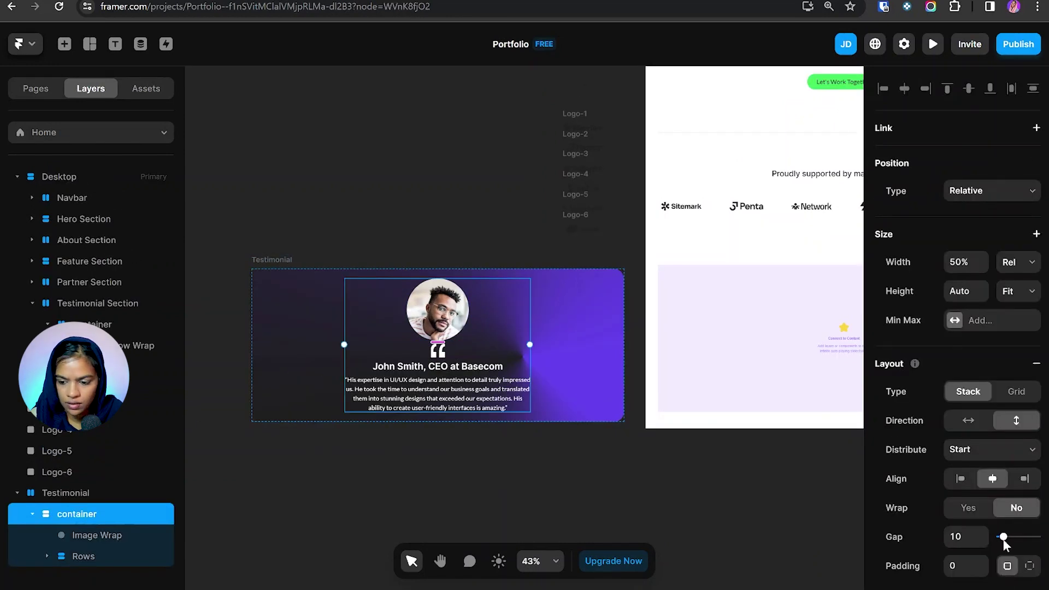
click(959, 536)
text(3)
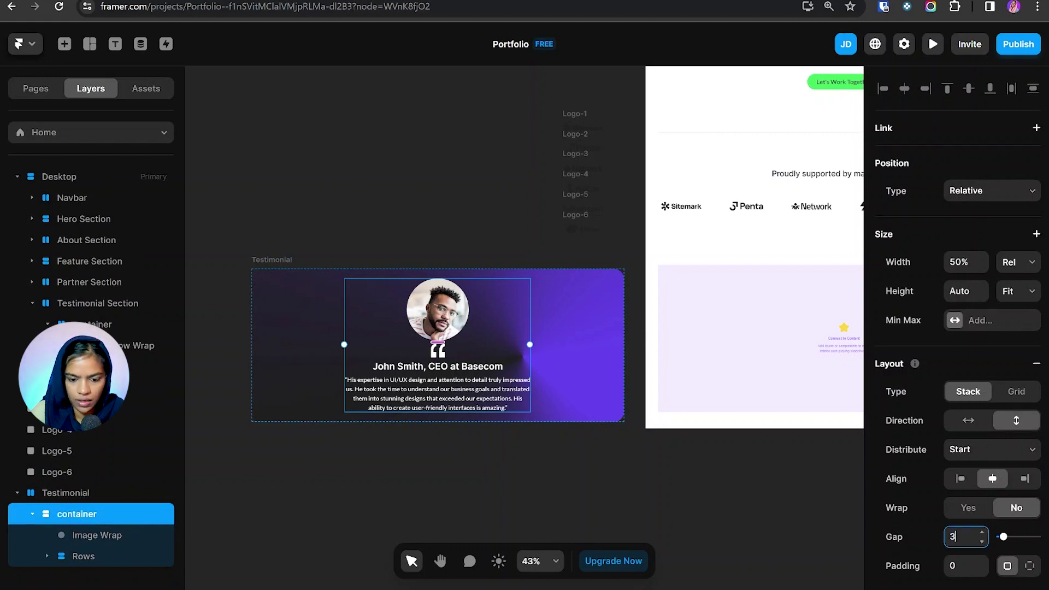
text(0)
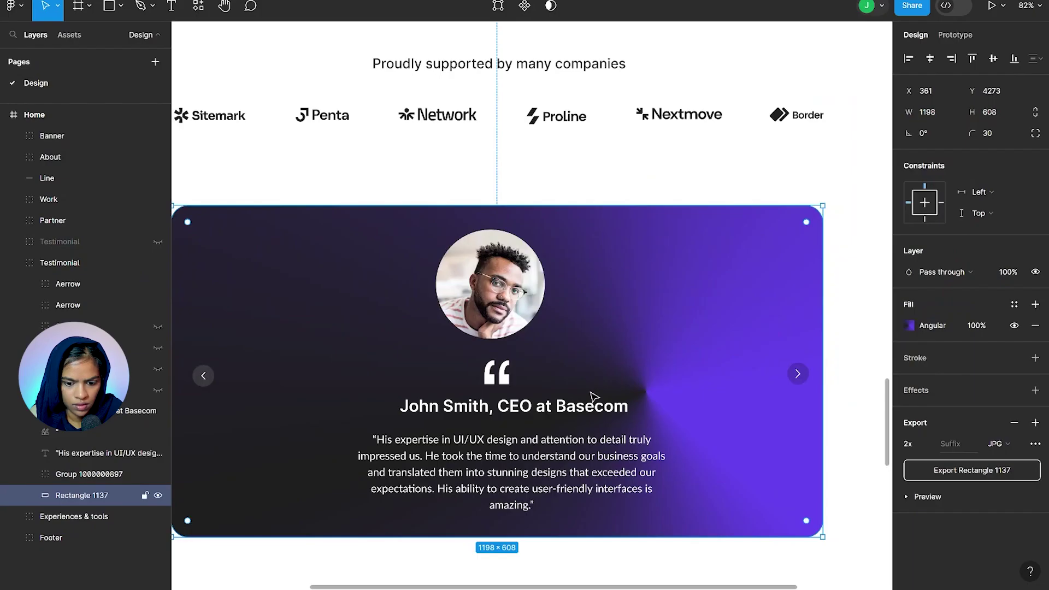
Check the card's spacing in Figma, then give the Testimonial frame 30 top and bottom padding and a Fit Content height
click(82, 495)
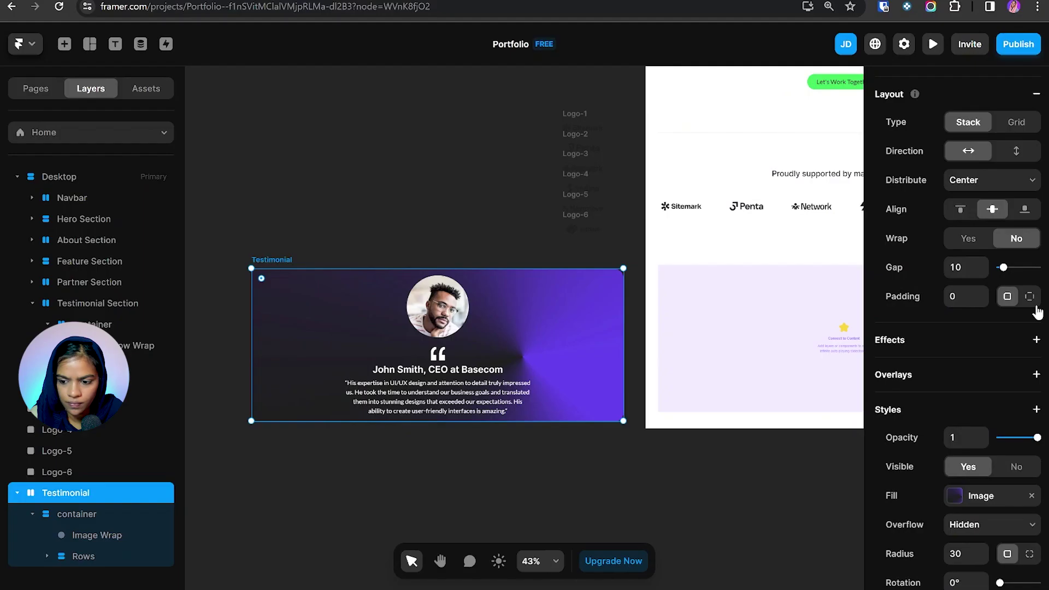
click(1031, 298)
scroll(1017, 328, up, 3)
click(1018, 249)
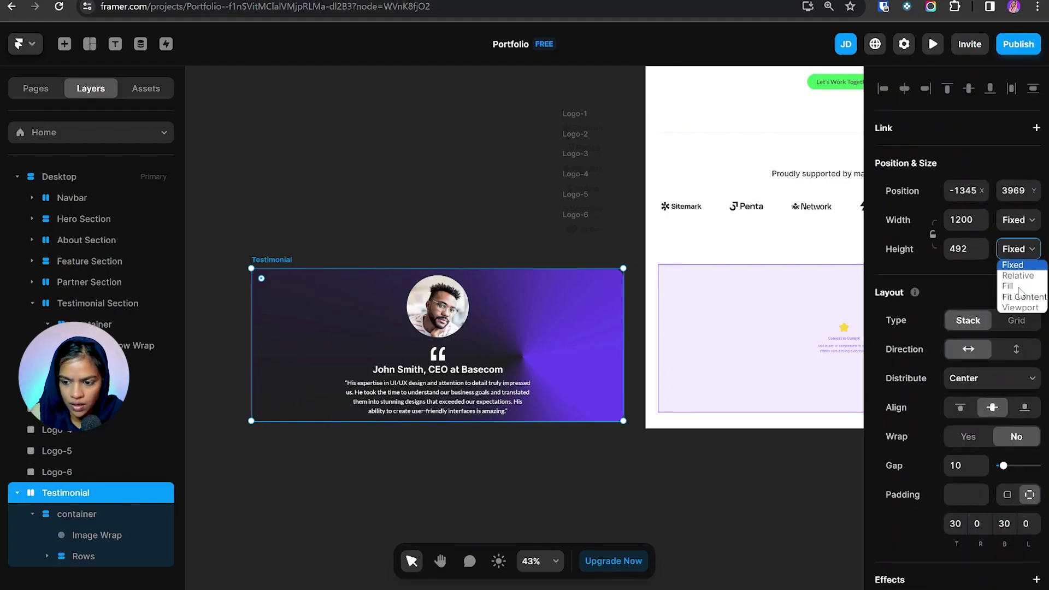
click(1024, 298)
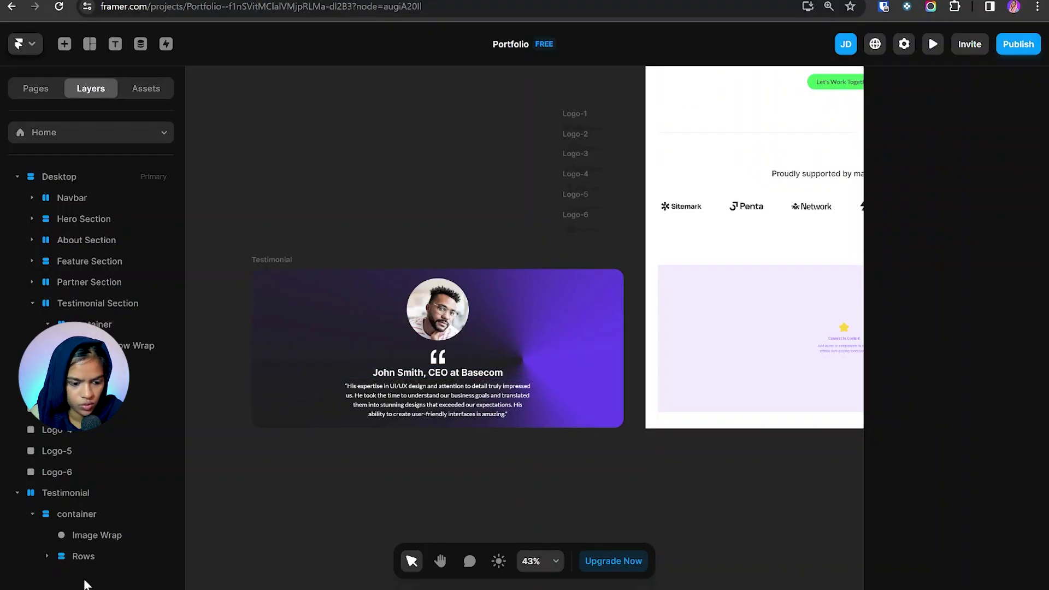
Set the gap between the items in the Rows stack to 30
click(88, 555)
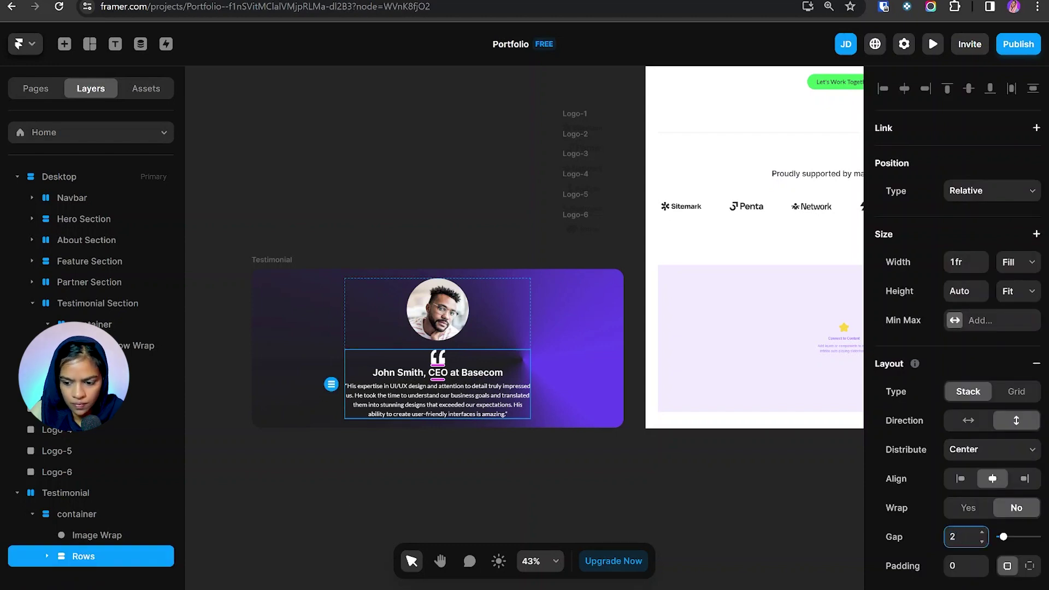
text(30)
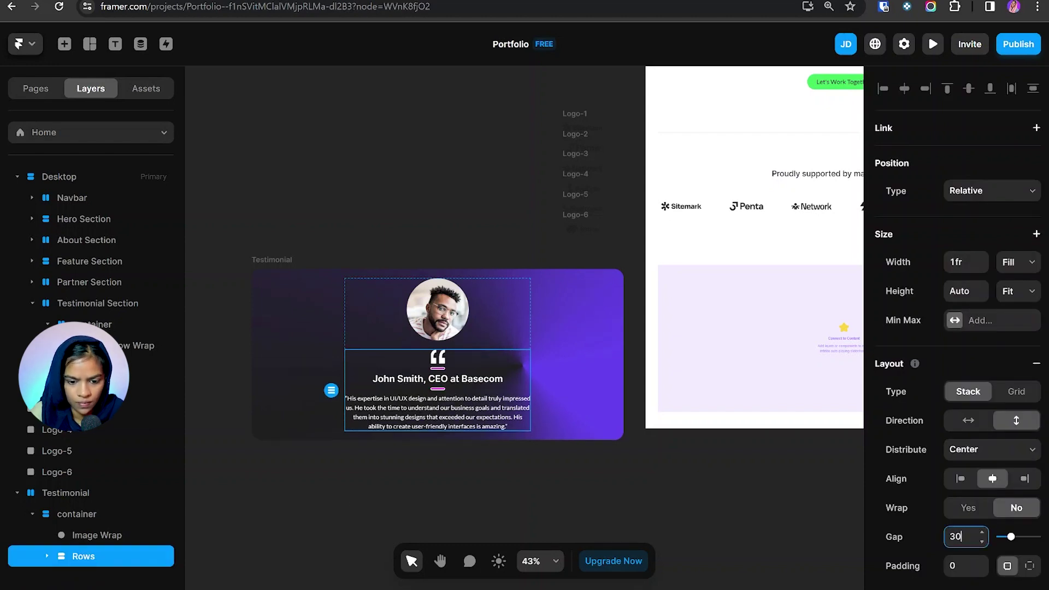
click(493, 469)
click(467, 338)
key(Escape)
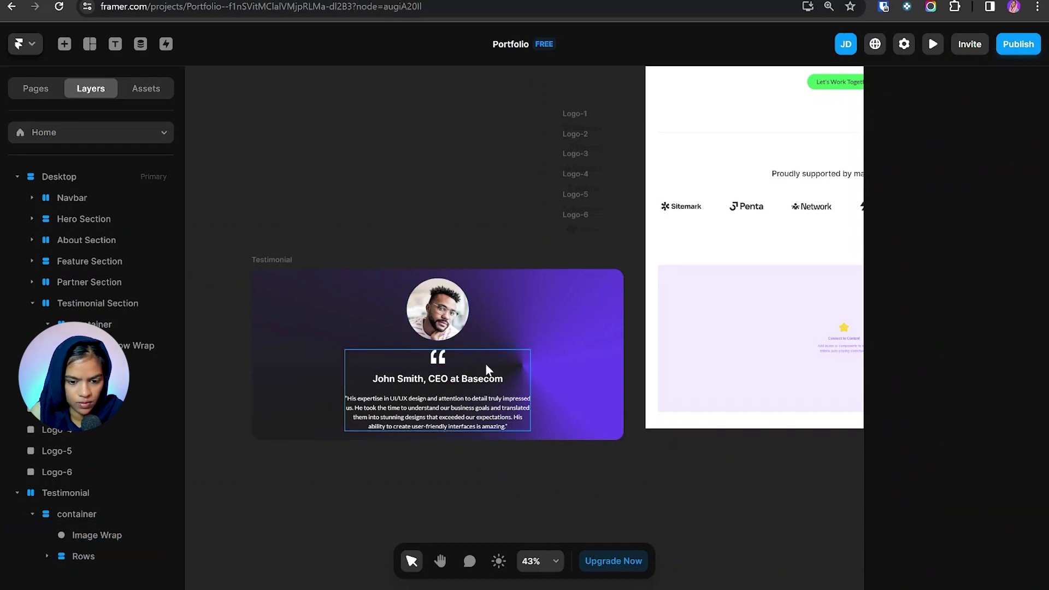
Duplicate the finished Testimonial frame below the original and collapse the original's layers
scroll(508, 446, down, 2)
click(458, 343)
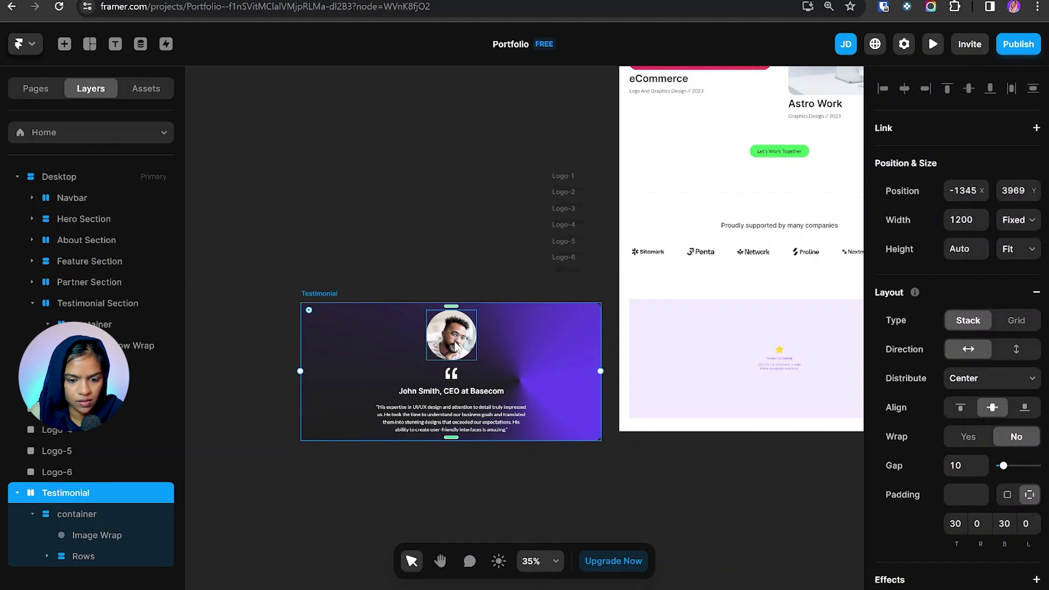
click(18, 493)
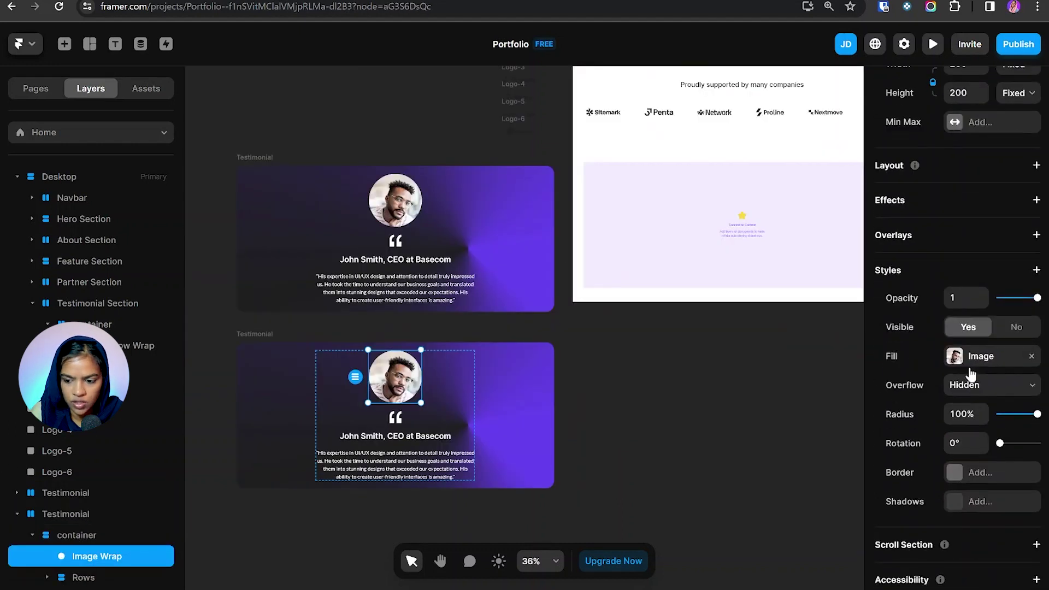
Replace the portrait fill of the duplicated Testimonial frame's Image Wrap with a different person's photo
click(973, 356)
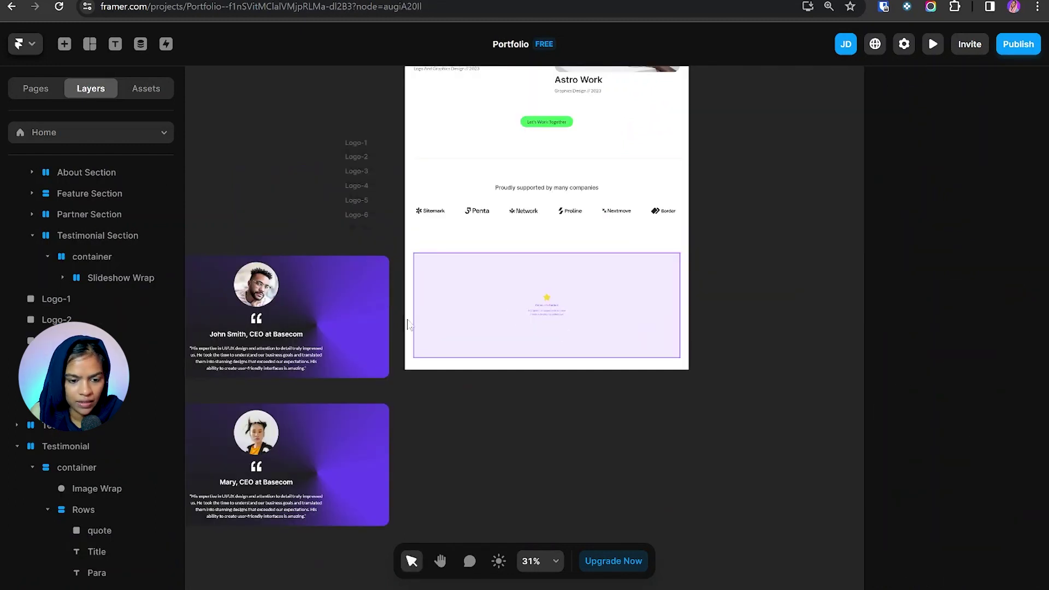
Add two content items to the Slideshow component in the Testimonial Section and assign a Testimonial frame to each
click(493, 327)
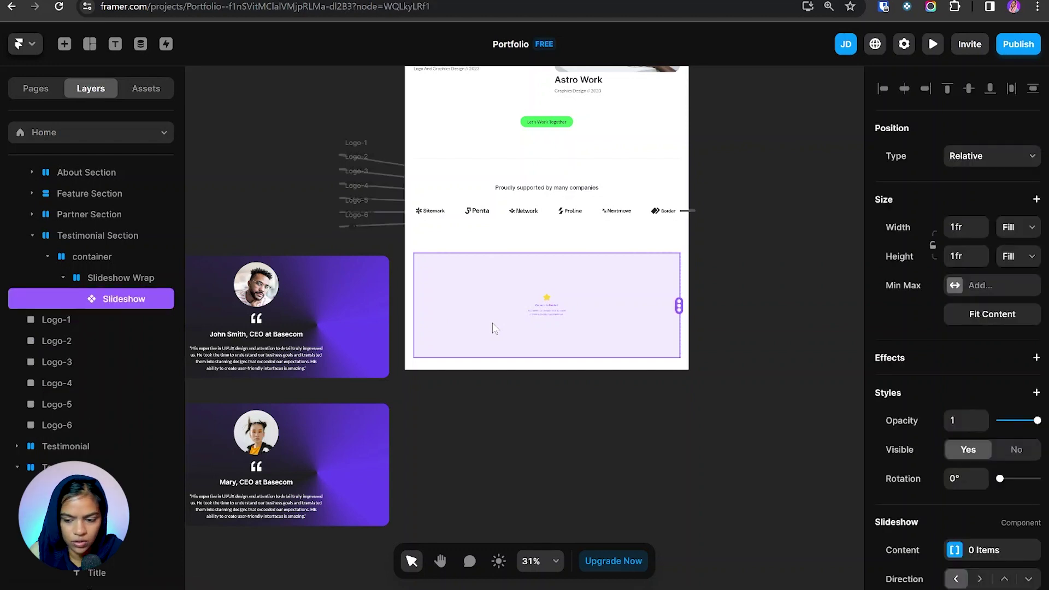
scroll(1000, 468, down, 3)
click(957, 362)
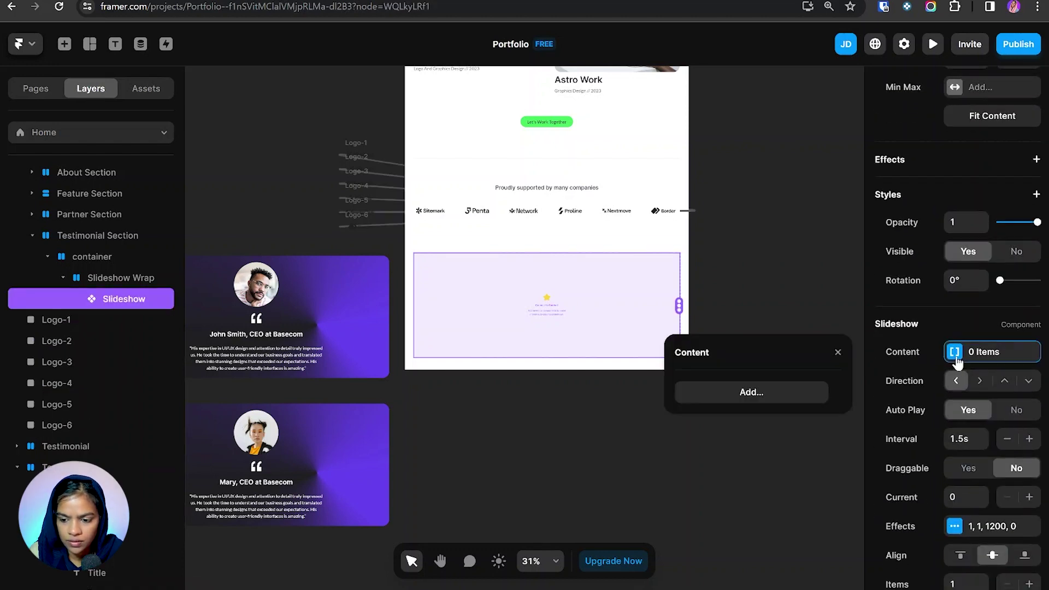
click(773, 401)
click(771, 395)
click(749, 419)
click(749, 421)
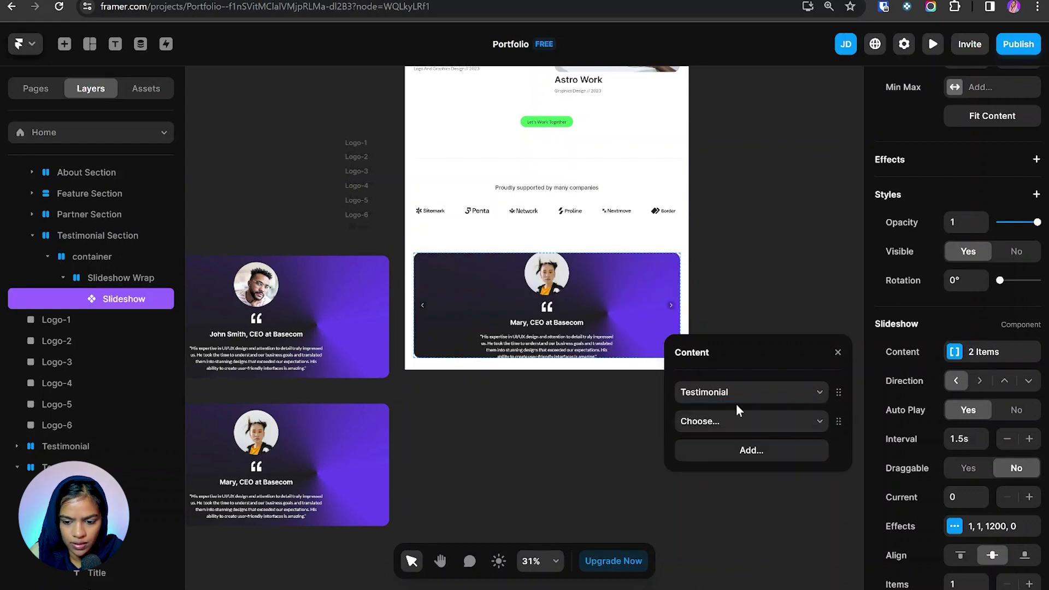
click(743, 423)
click(744, 459)
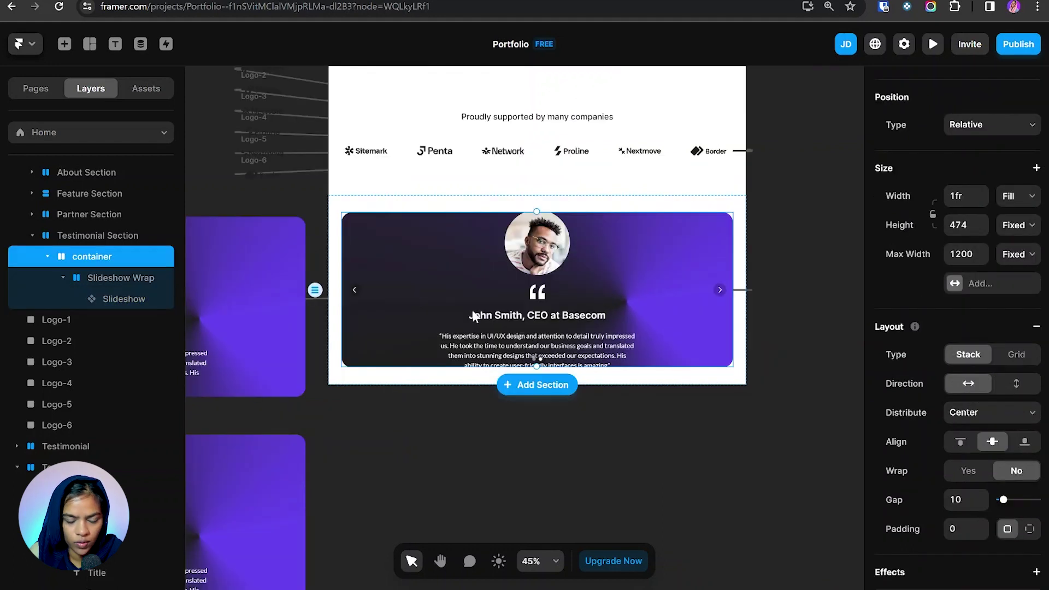
Enlarge the Slideshow Wrap's height to 568 so the whole testimonial card fits inside it
click(97, 280)
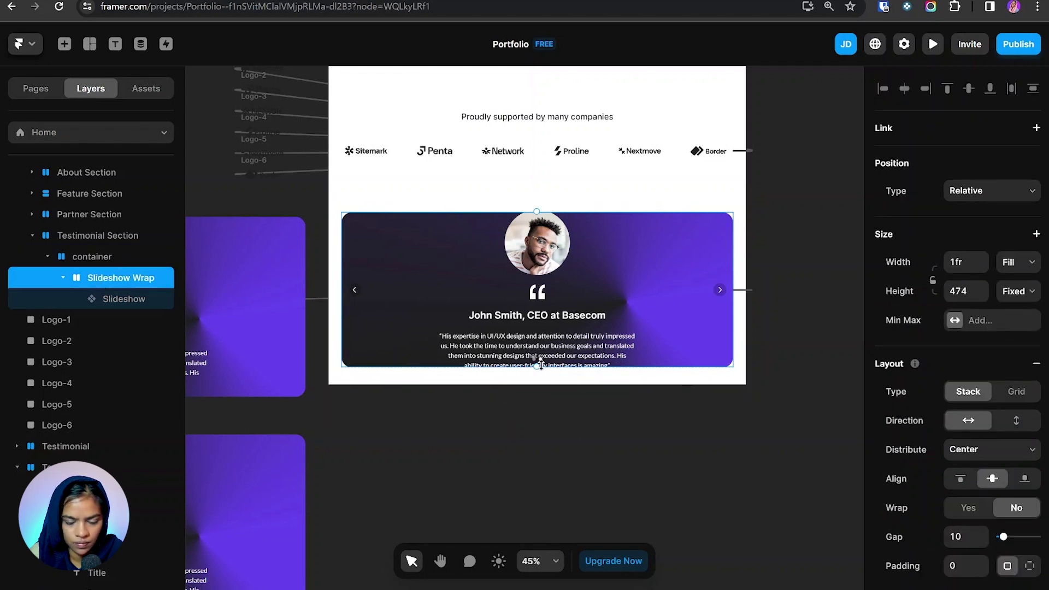
drag(540, 365, 552, 394)
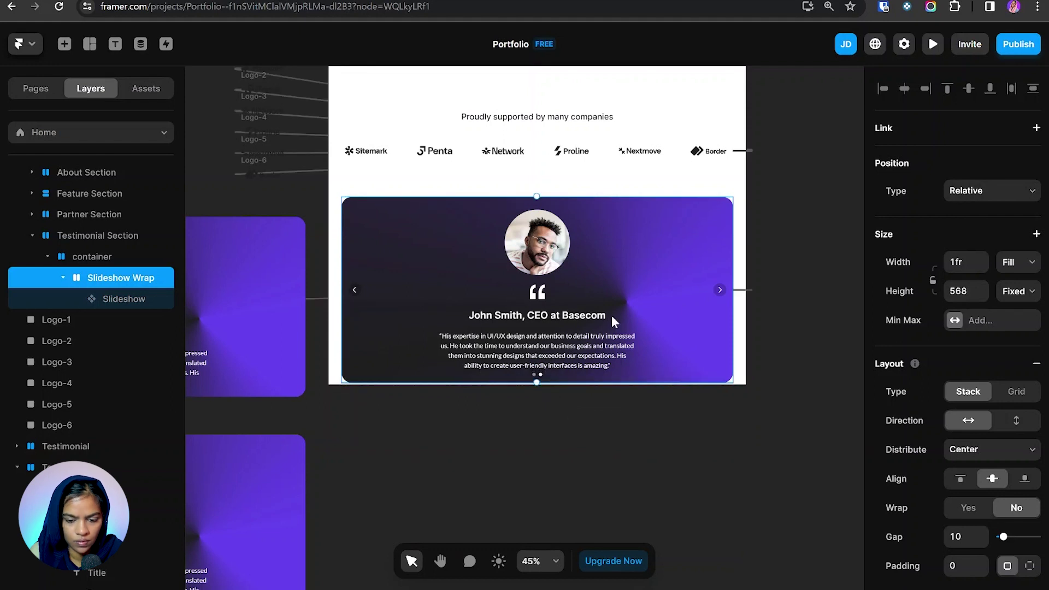
click(632, 441)
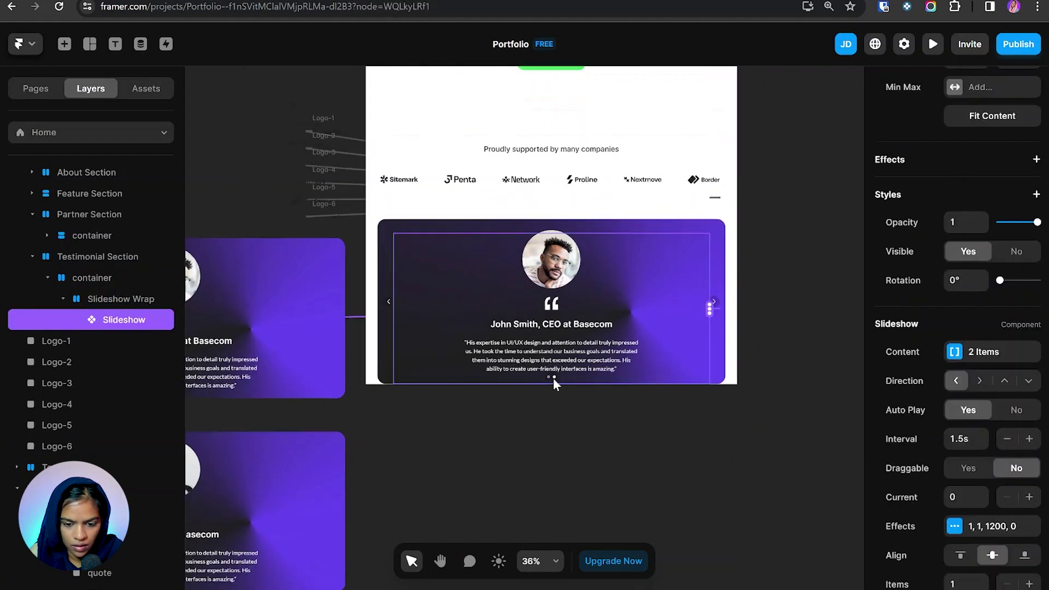
Hide the navigation dots of the Slideshow component
scroll(552, 377, up, 3)
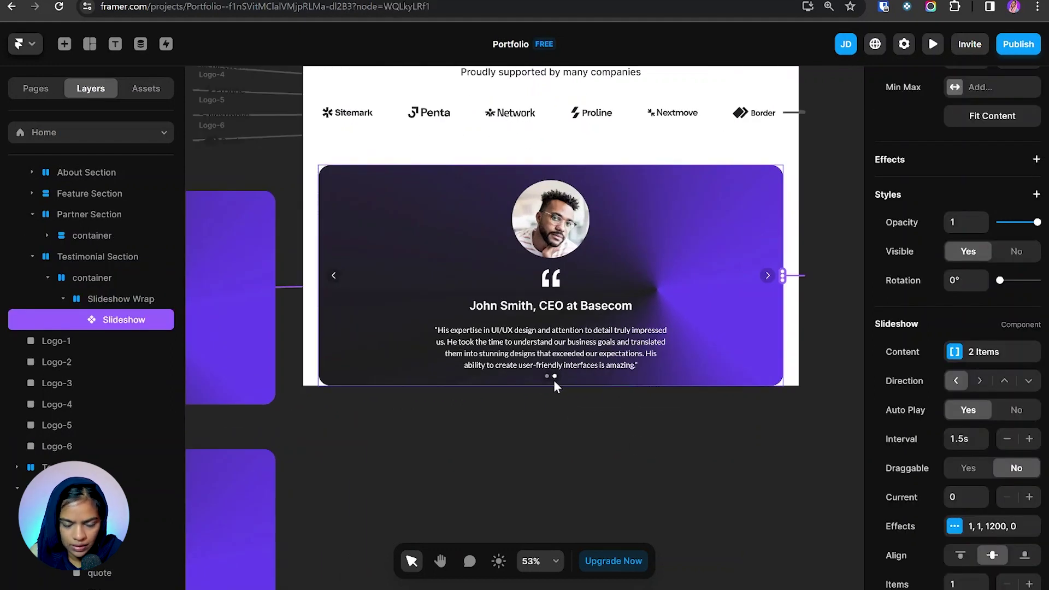
scroll(990, 492, down, 4)
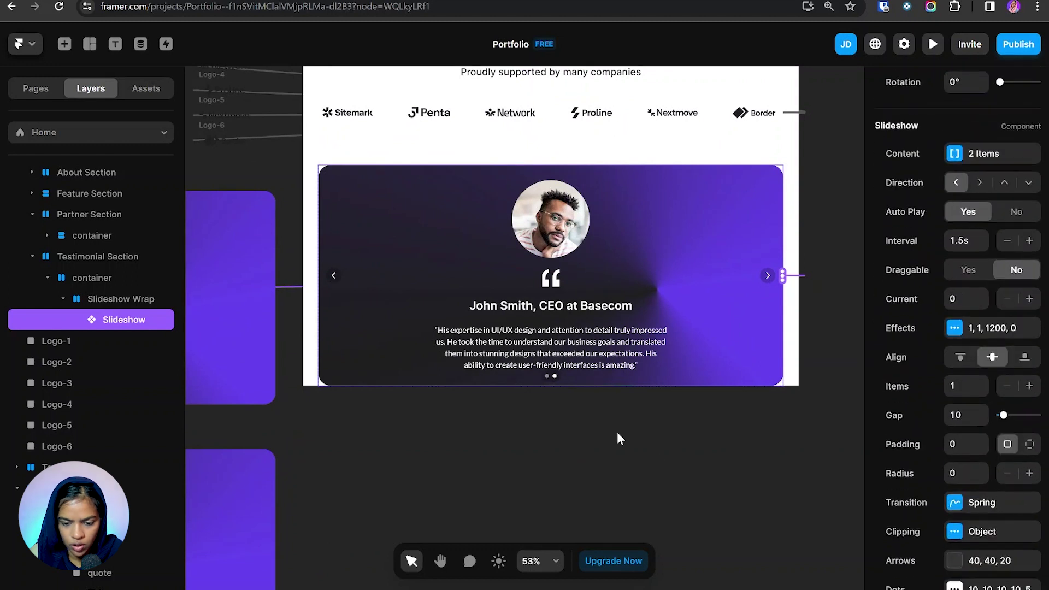
scroll(961, 503, down, 2)
click(954, 489)
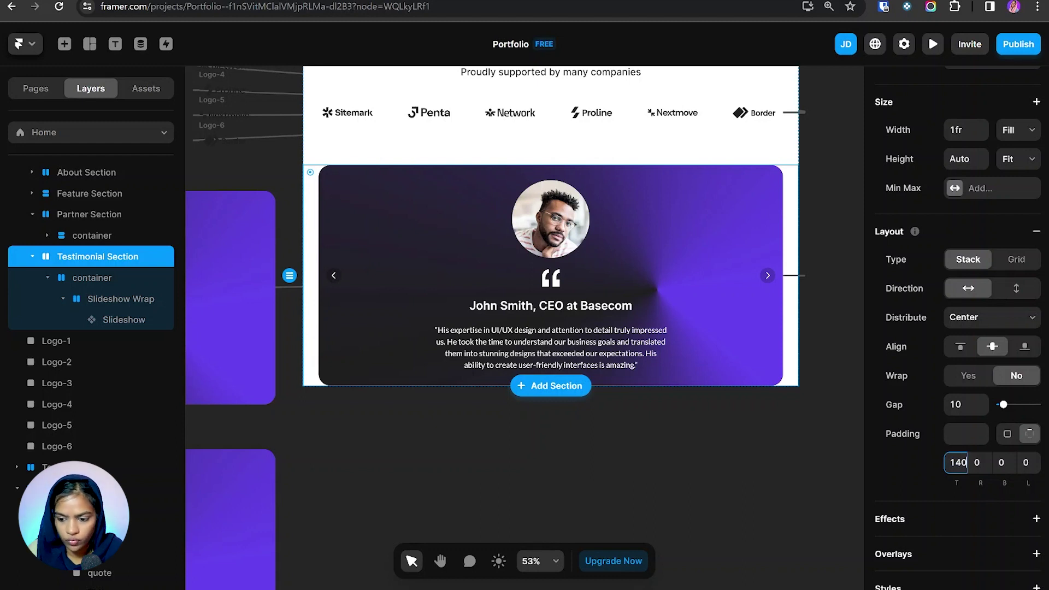
Set the Testimonial Section's top and bottom padding to 140 each
click(1003, 462)
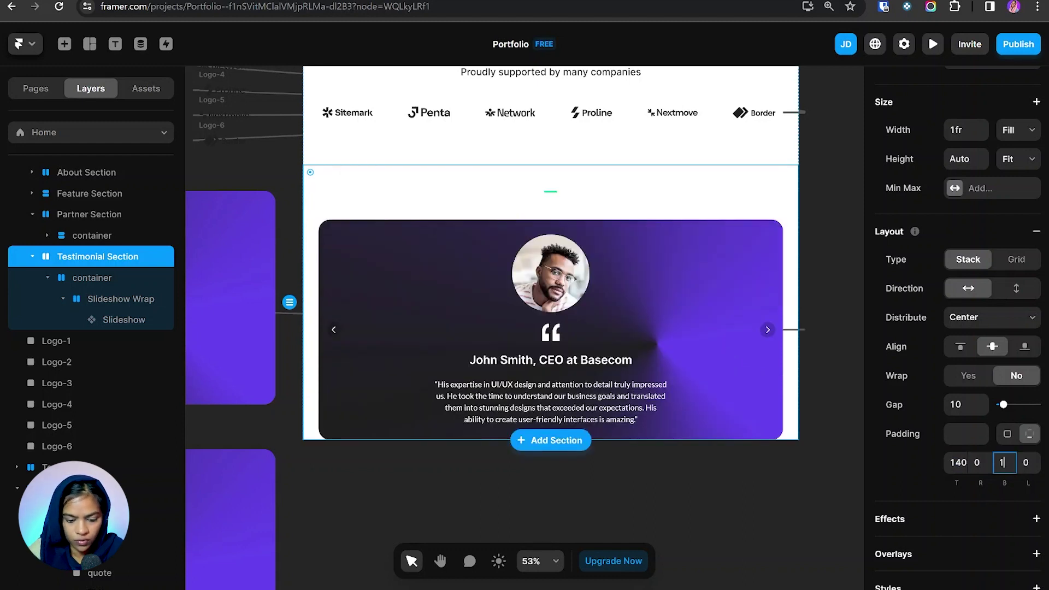
text(140)
key(Return)
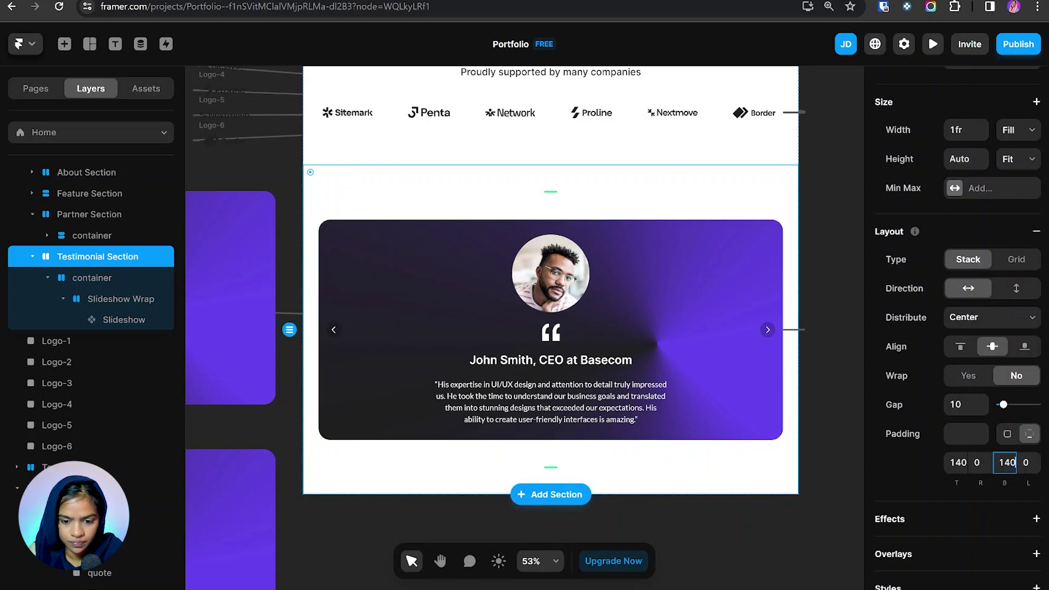
Preview the page and advance the testimonial slideshow to check which slides it shows
scroll(703, 475, down, 3)
click(934, 46)
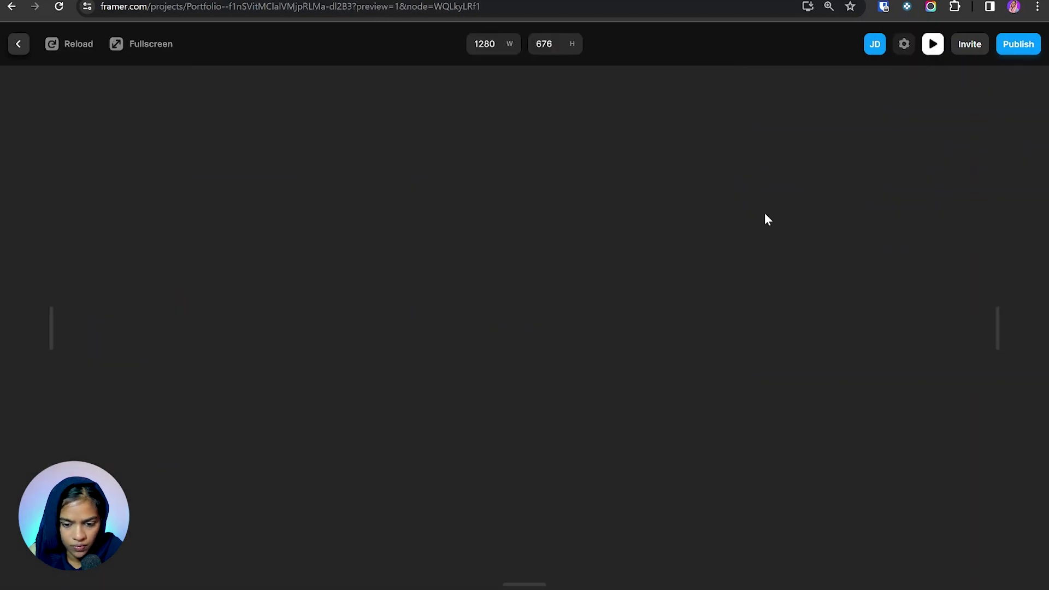
scroll(829, 295, up, 2)
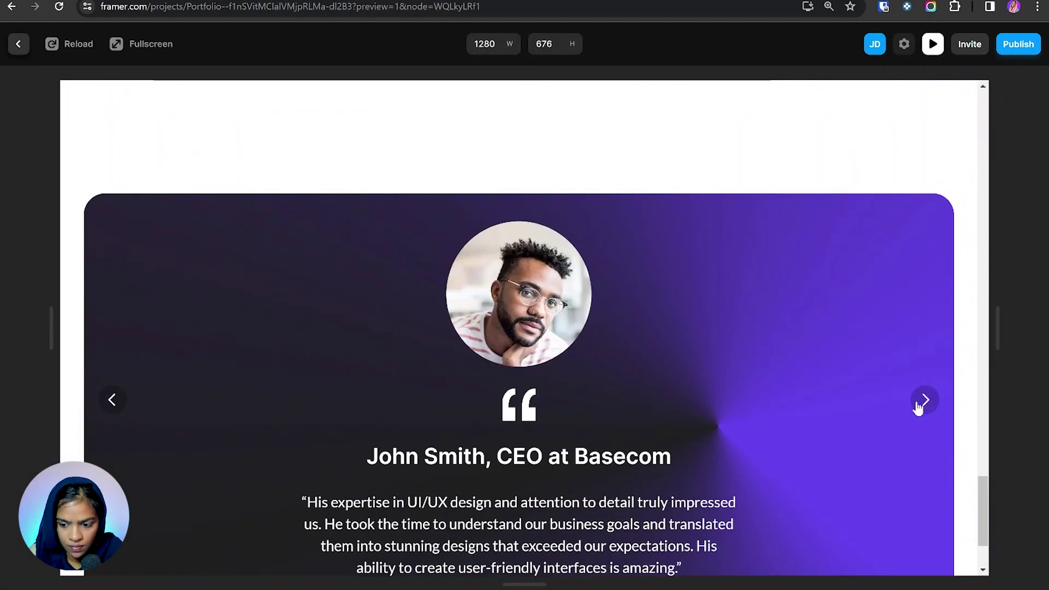
click(924, 400)
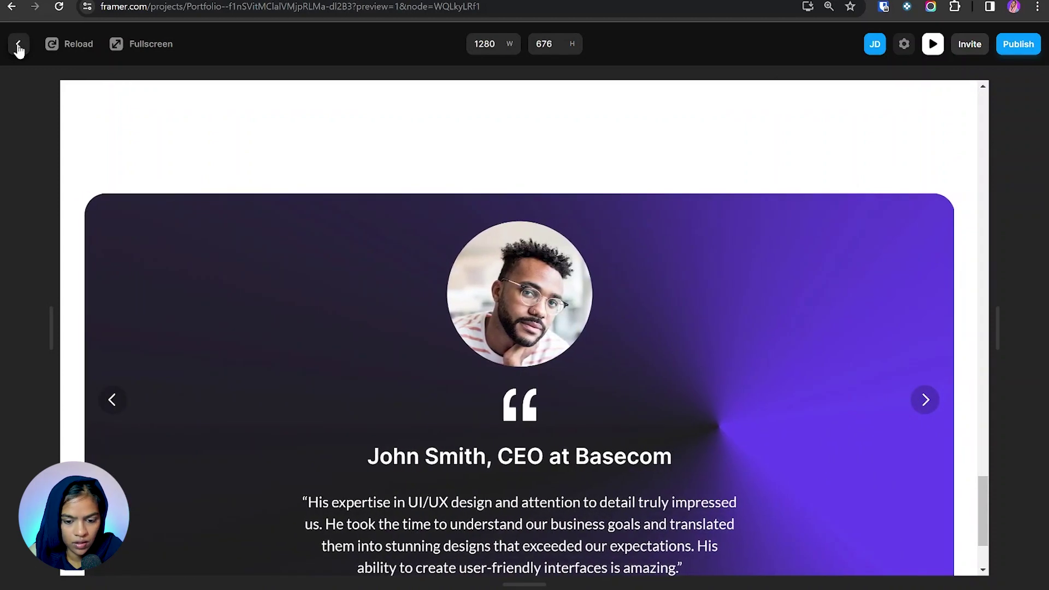
click(18, 43)
Assign the other Testimonial frame to the Slideshow's second content item so the two slides differ
scroll(576, 342, down, 3)
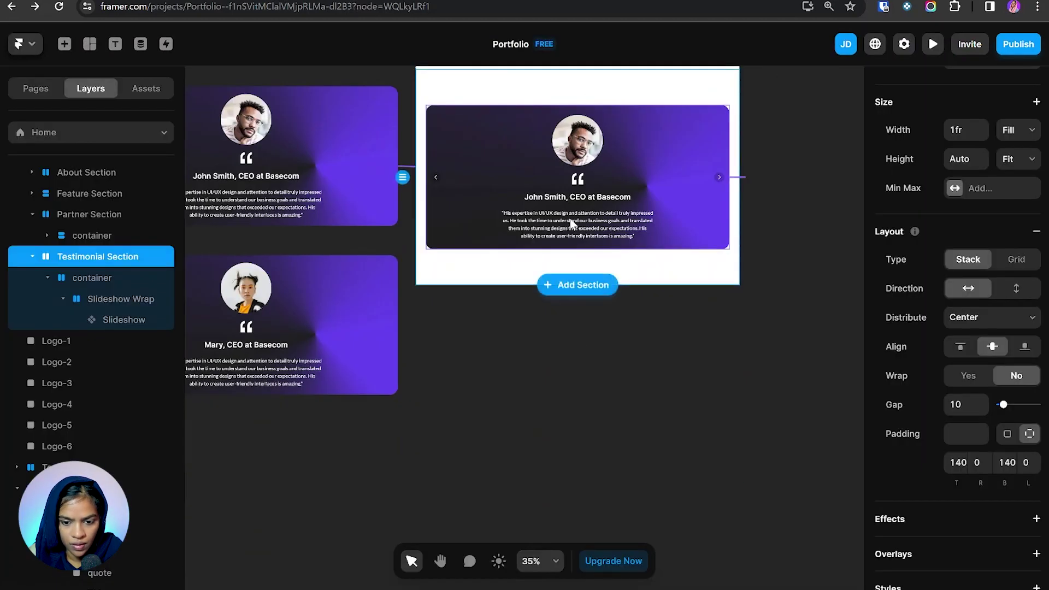
click(576, 224)
scroll(962, 274, up, 4)
click(963, 255)
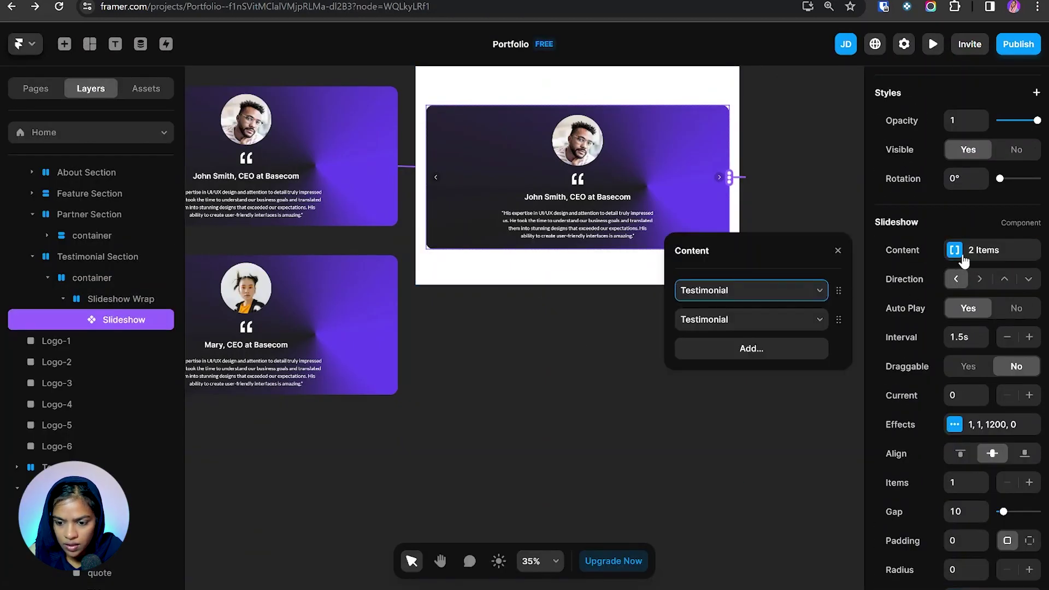
click(771, 319)
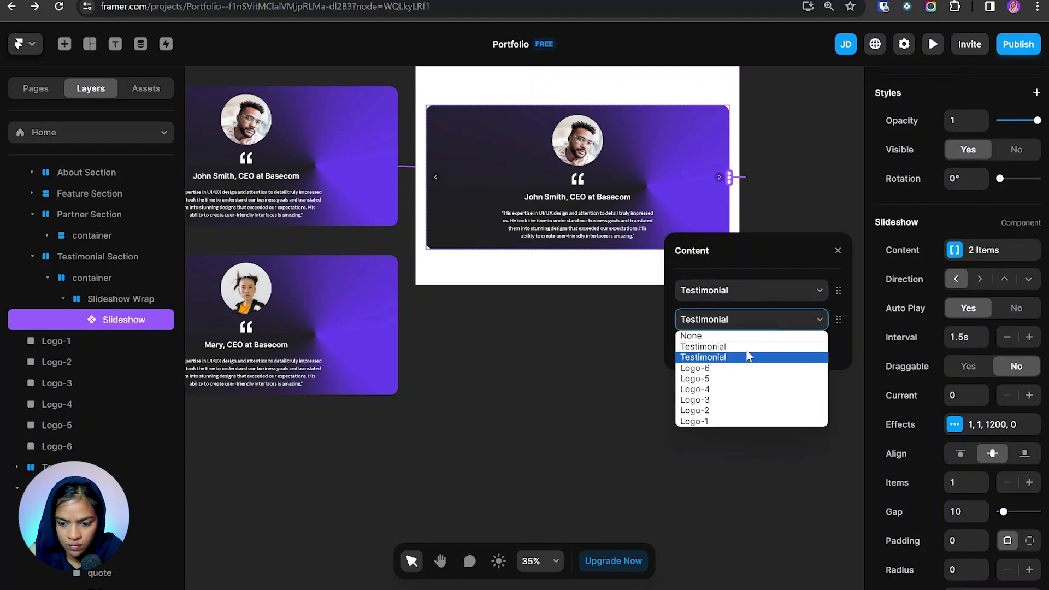
click(748, 355)
Preview the page again and advance the slideshow to check both testimonial slides, then return to the canvas
click(934, 44)
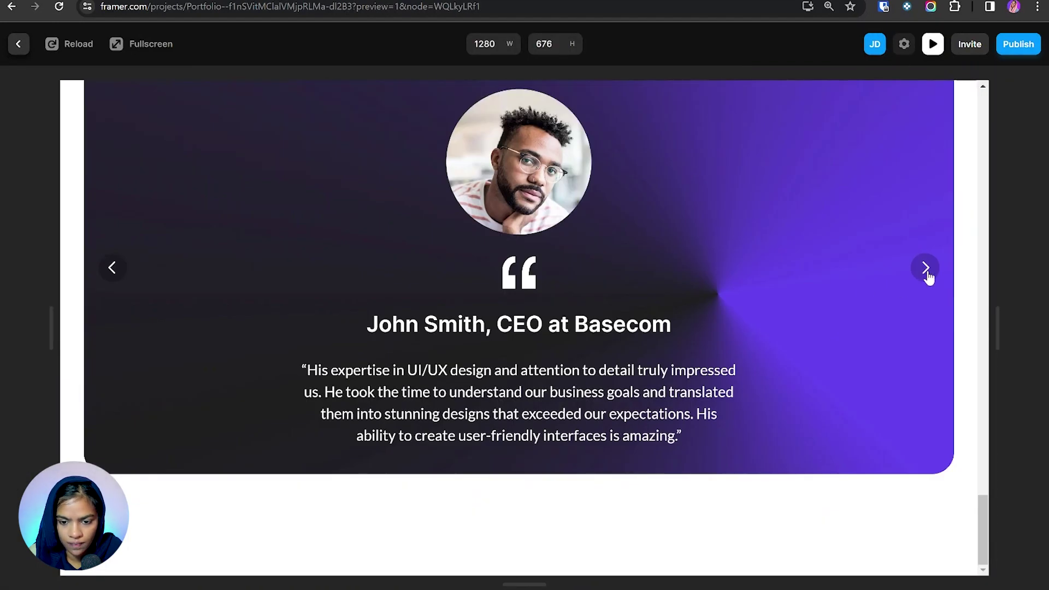
click(926, 269)
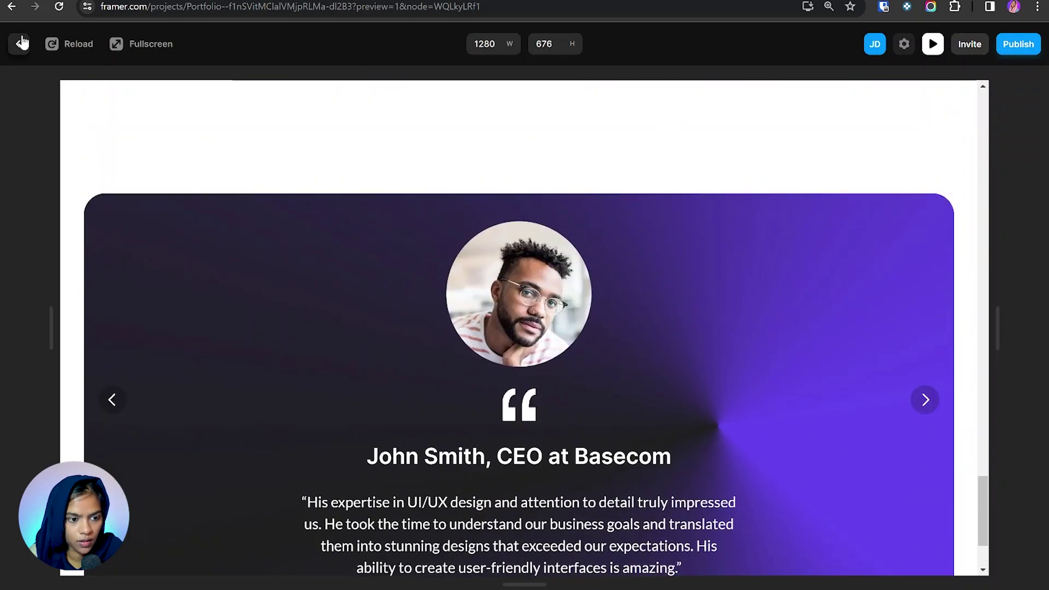
click(20, 44)
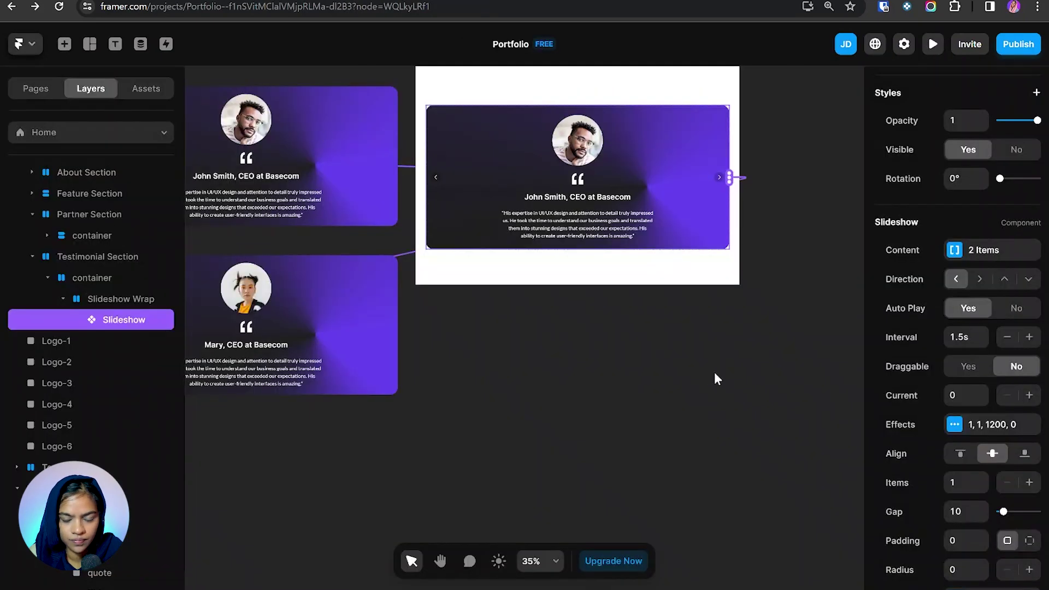